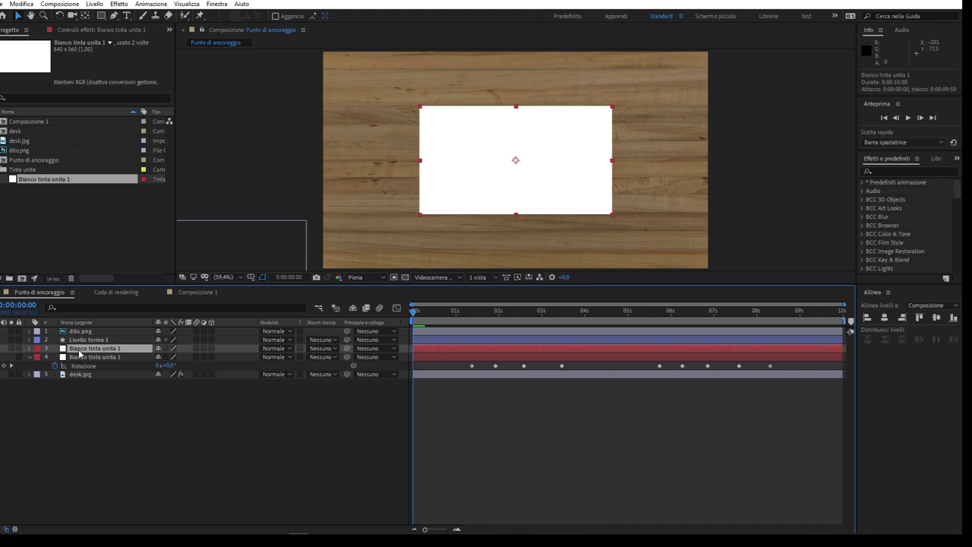
Show the upper white solid's Rotation, trial-spin it to about 107°, then undo back to 0°
left_click(79, 352)
left_click(268, 462)
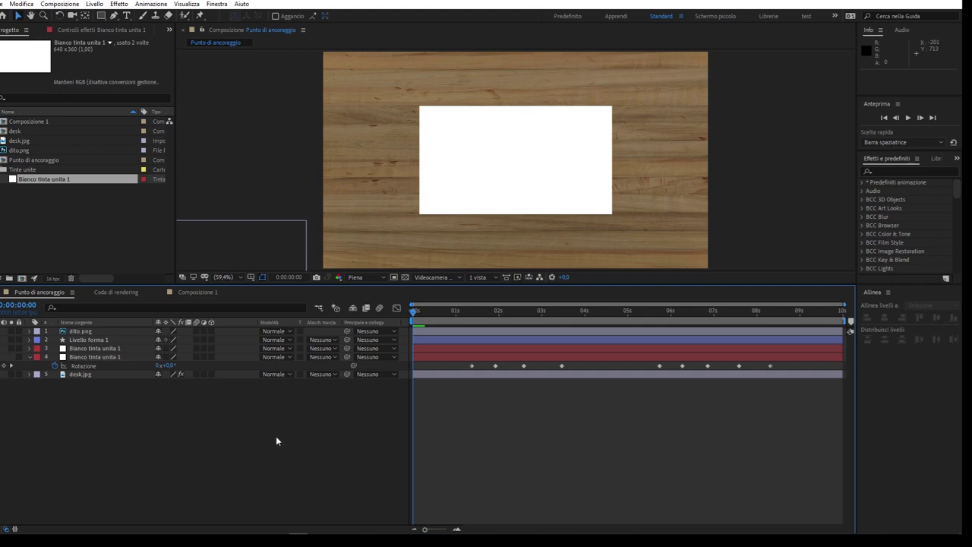
left_click(103, 349)
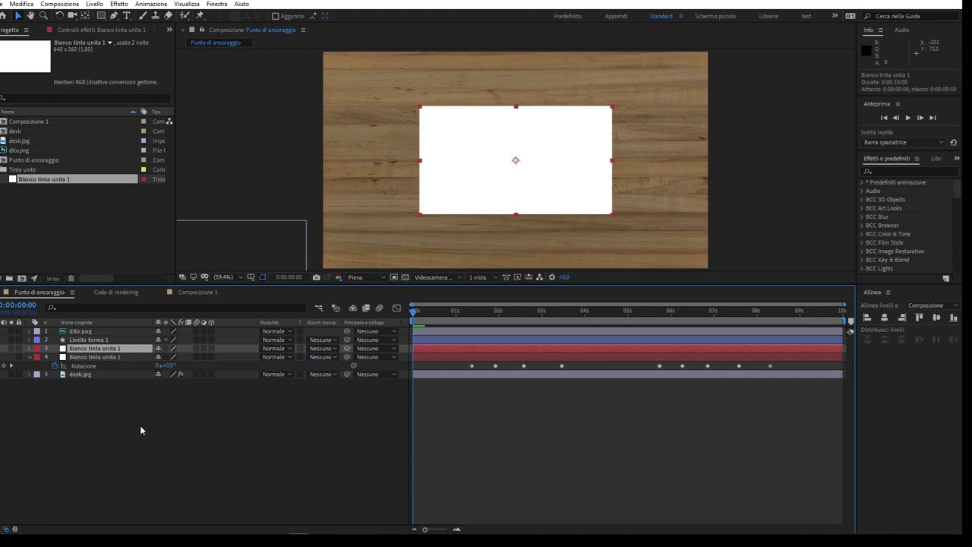
key("r")
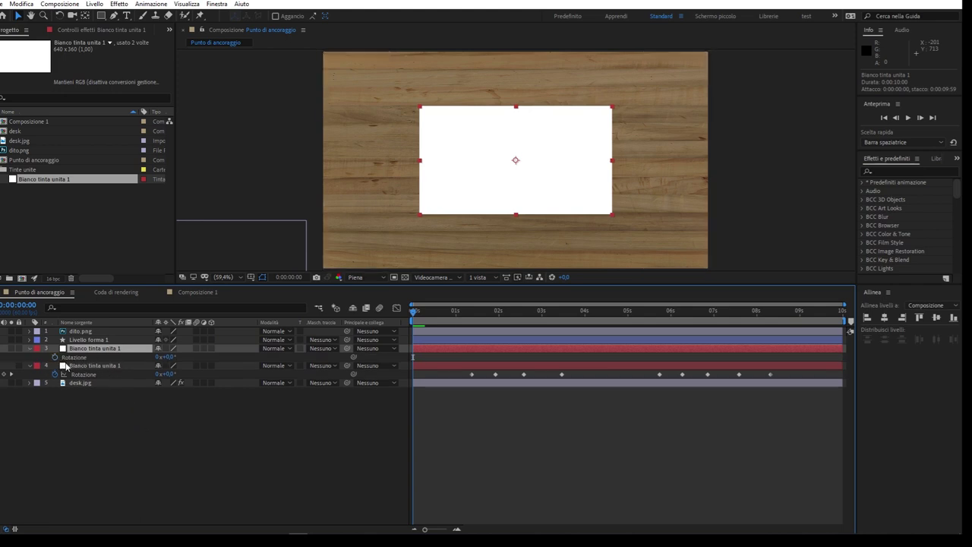
mouse_move(168, 356)
left_mouse_down()
mouse_move(224, 359)
mouse_move(158, 356)
left_mouse_up()
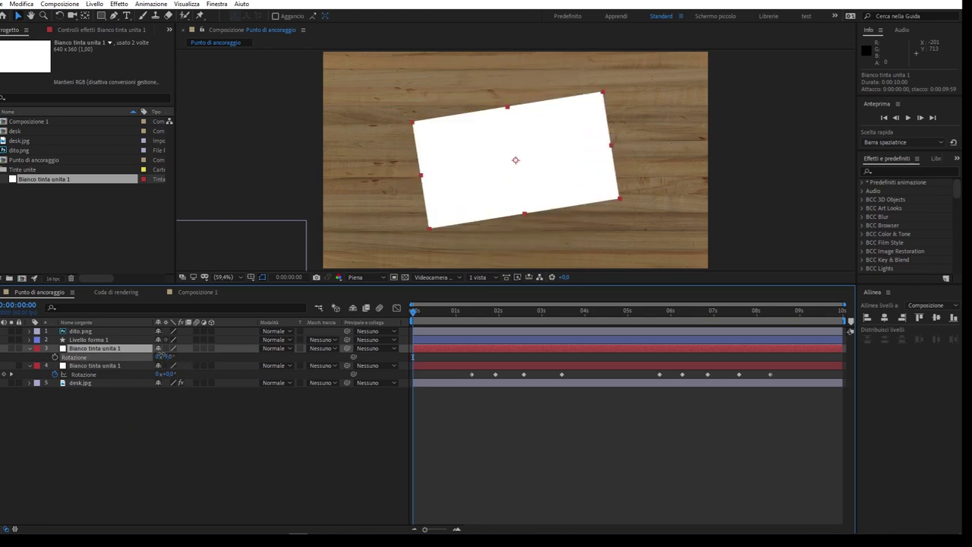
key("ctrl+z")
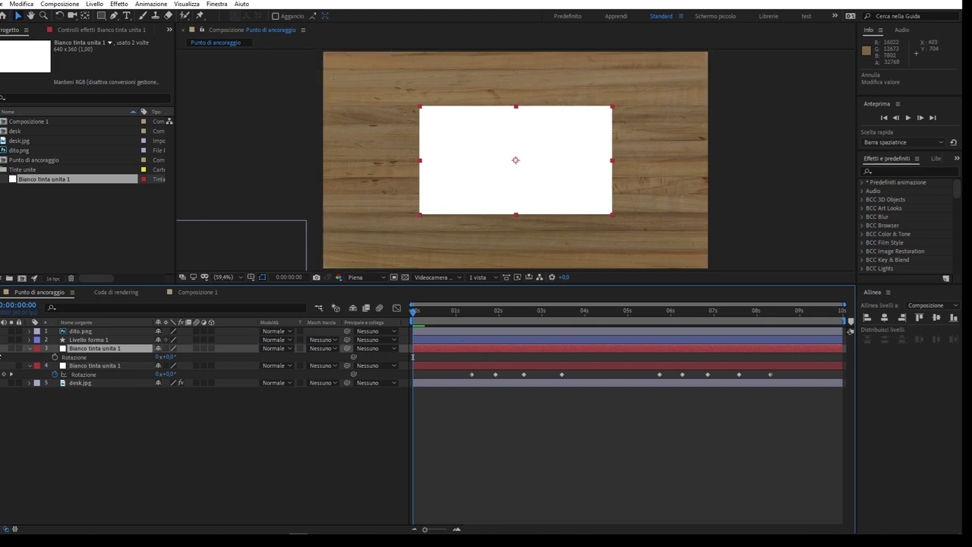
Hide the upper white solid and make the lower finished white solid visible
left_click(6, 348)
left_click(95, 367)
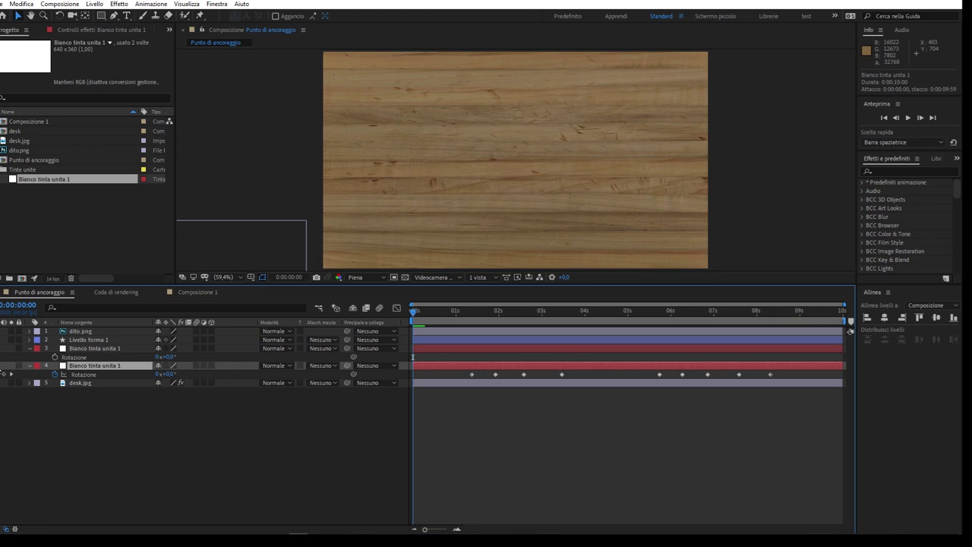
left_click(3, 366)
left_click(339, 437)
Play and stop the preview of the hand spinning the paper, twice
key("space")
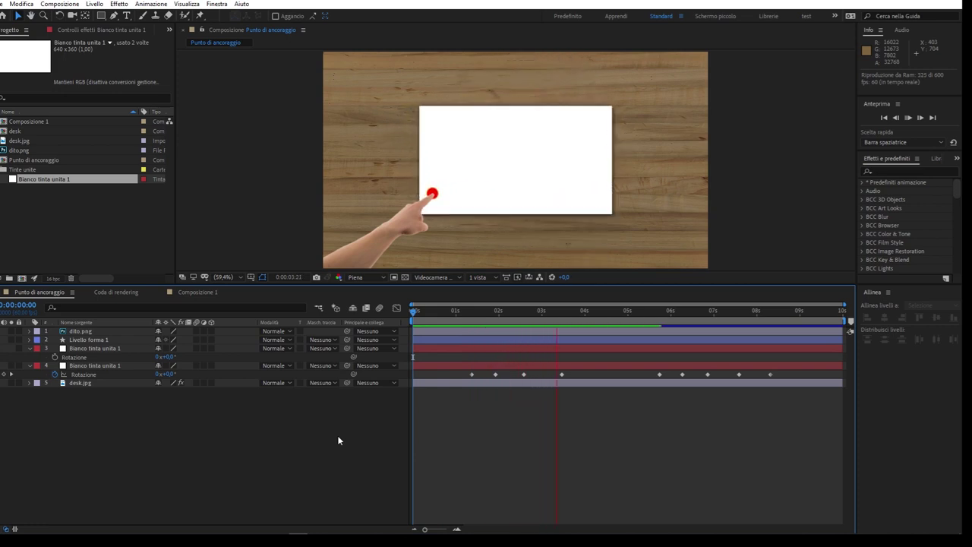
key("space")
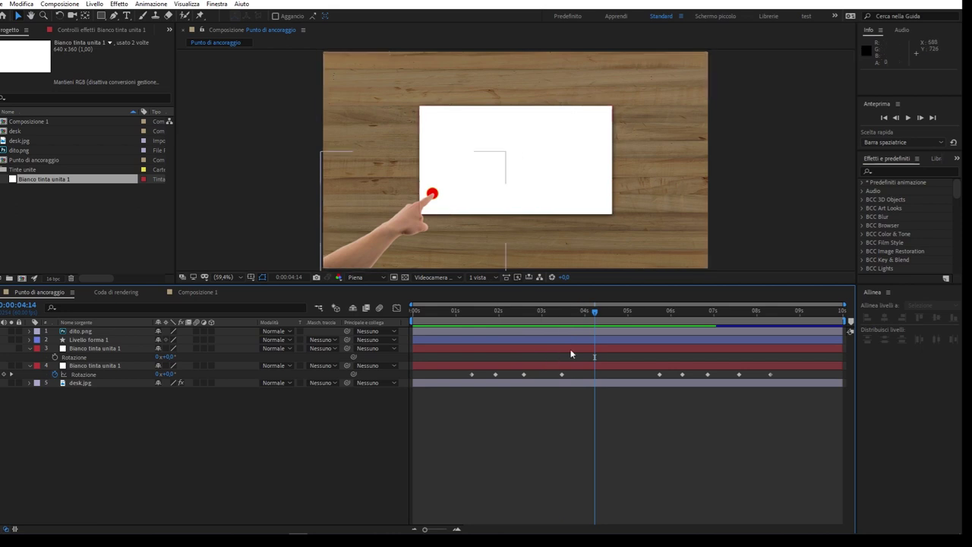
key("space")
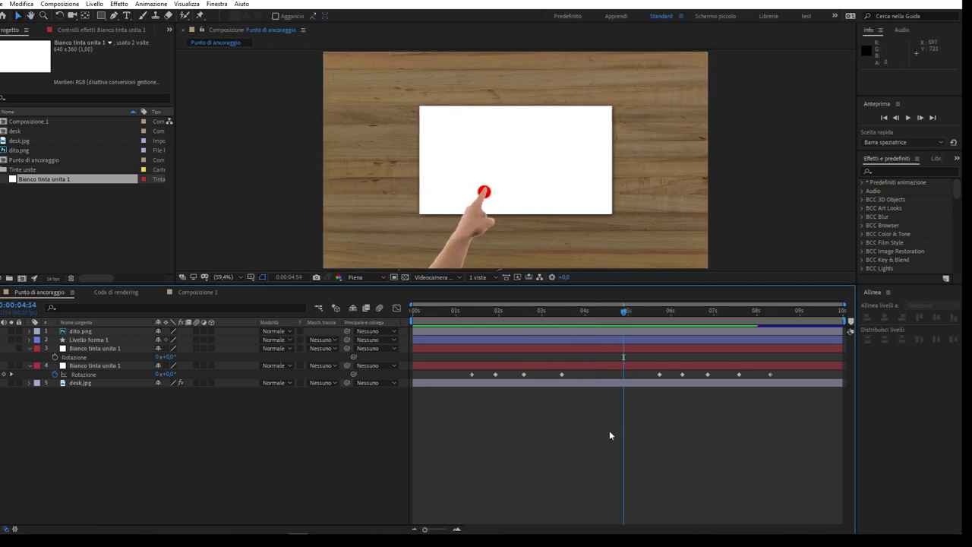
key("space")
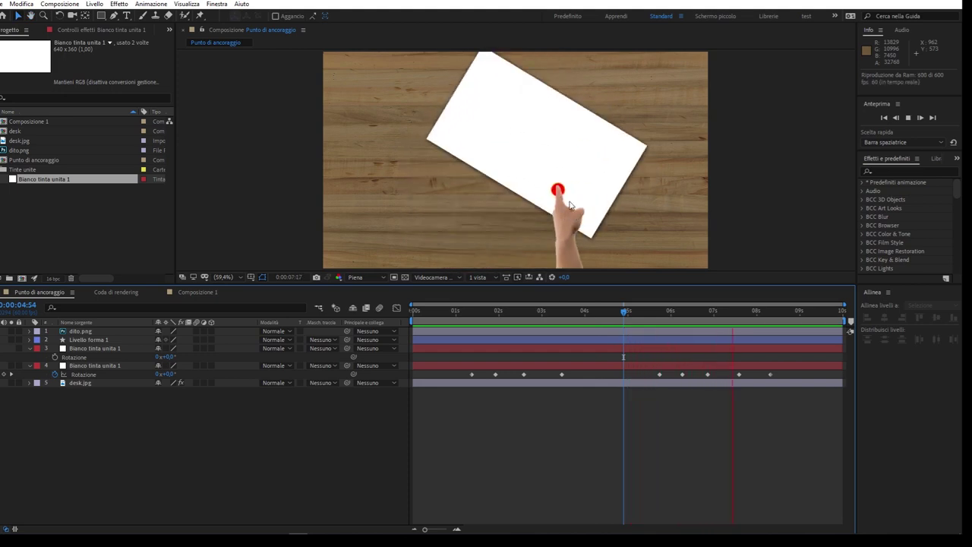
key("space")
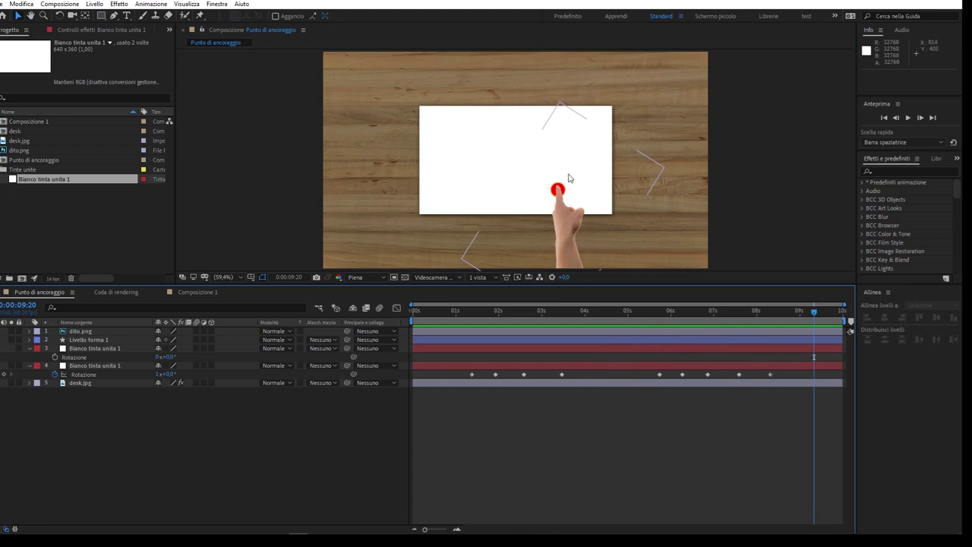
left_click(625, 487)
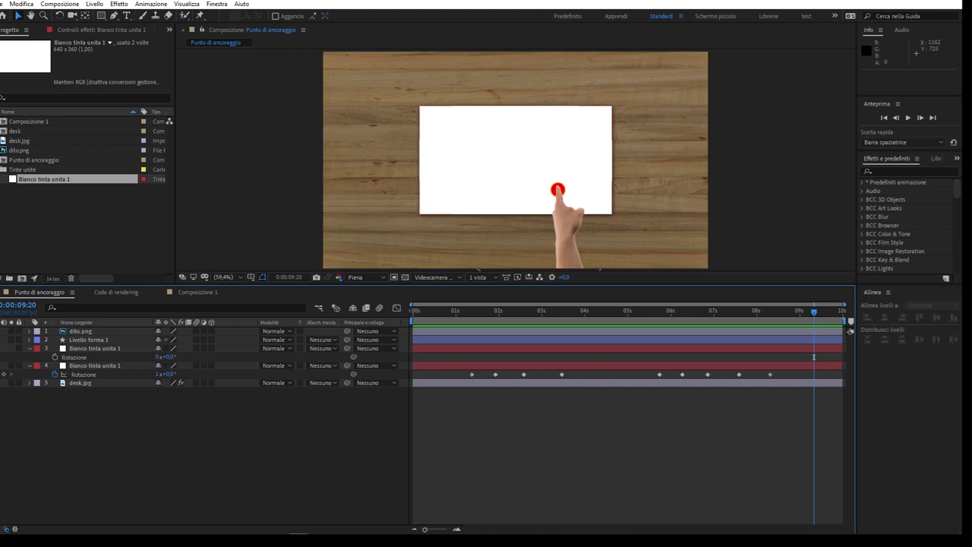
Hide the lower solid, dito.png and Livello forma 1, and show the upper white solid
left_click(2, 365)
left_click(85, 348)
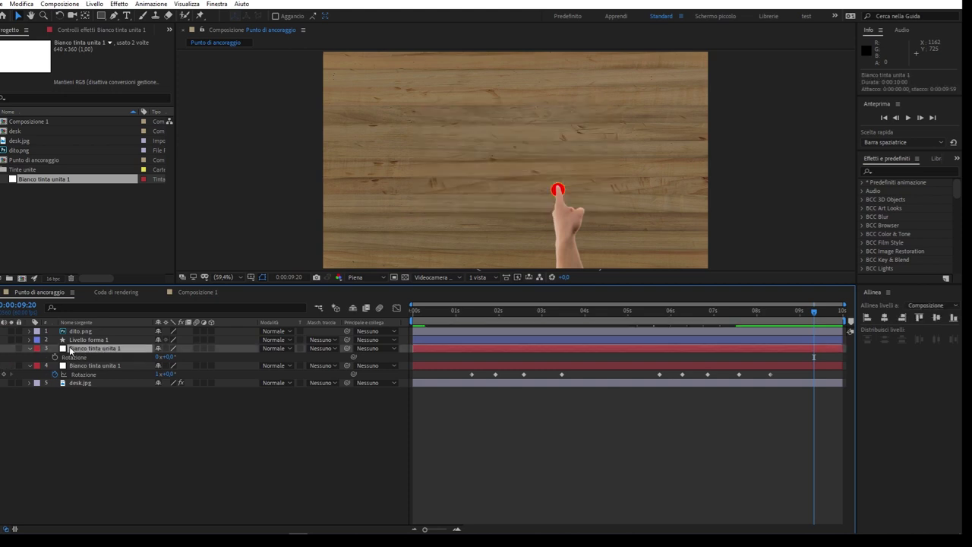
left_click(3, 347)
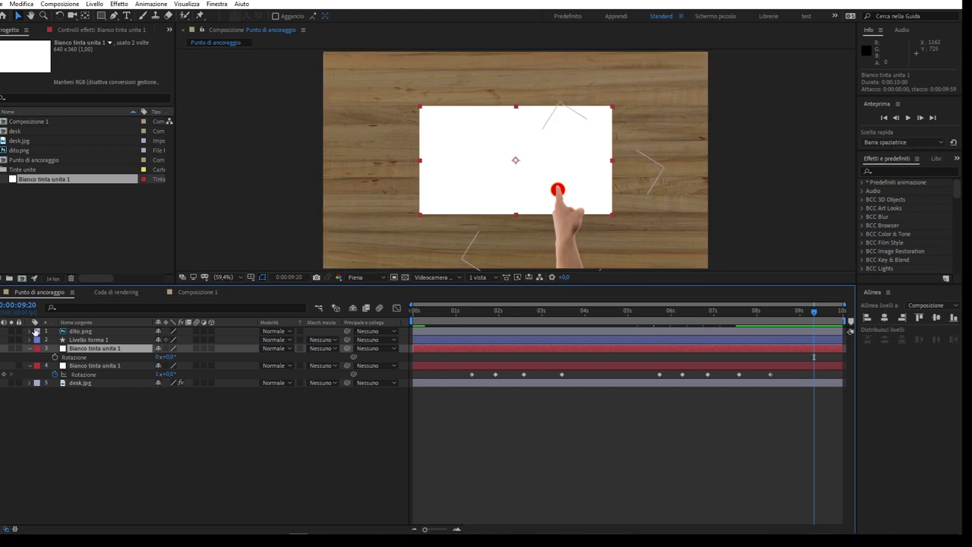
left_click(4, 331)
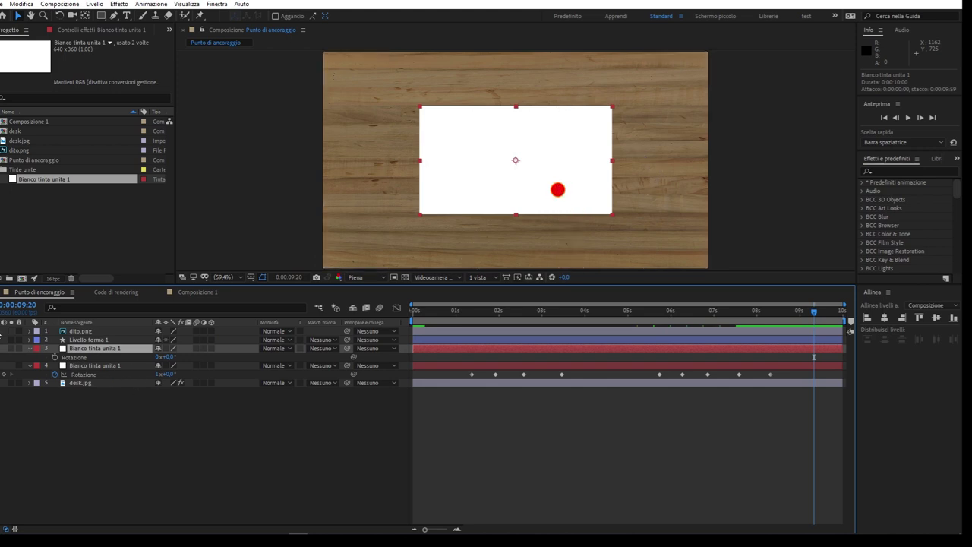
left_click(4, 340)
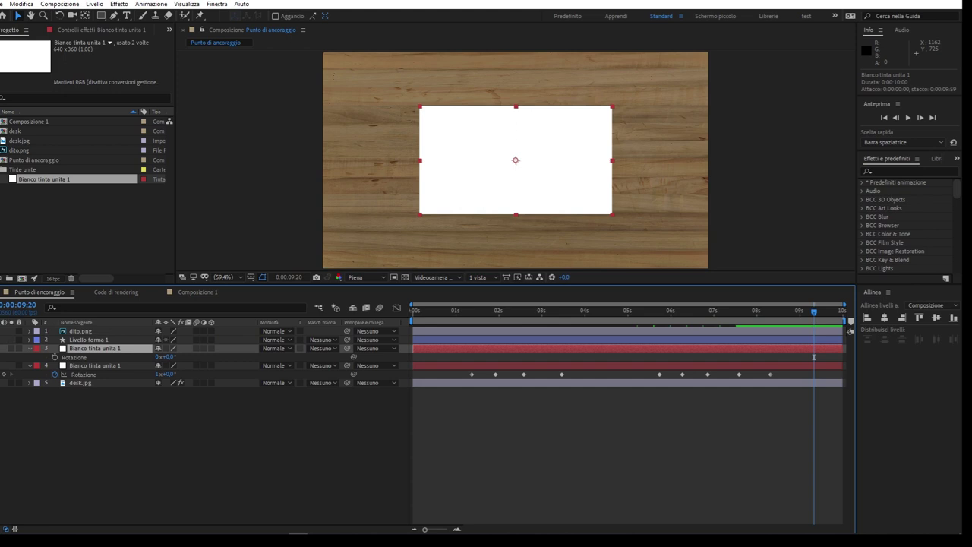
Move the playhead back to the start of the composition
left_click(279, 478)
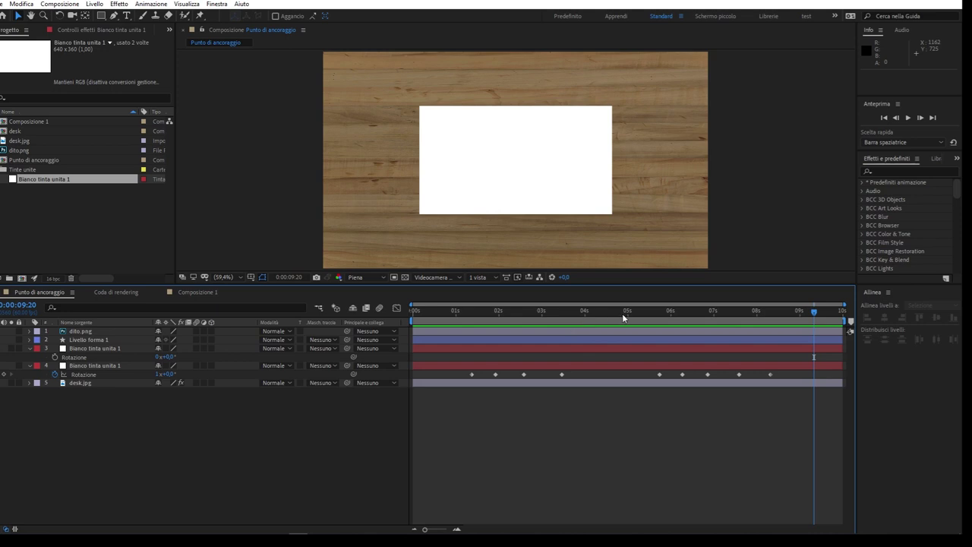
left_click_drag(622, 313, 548, 326)
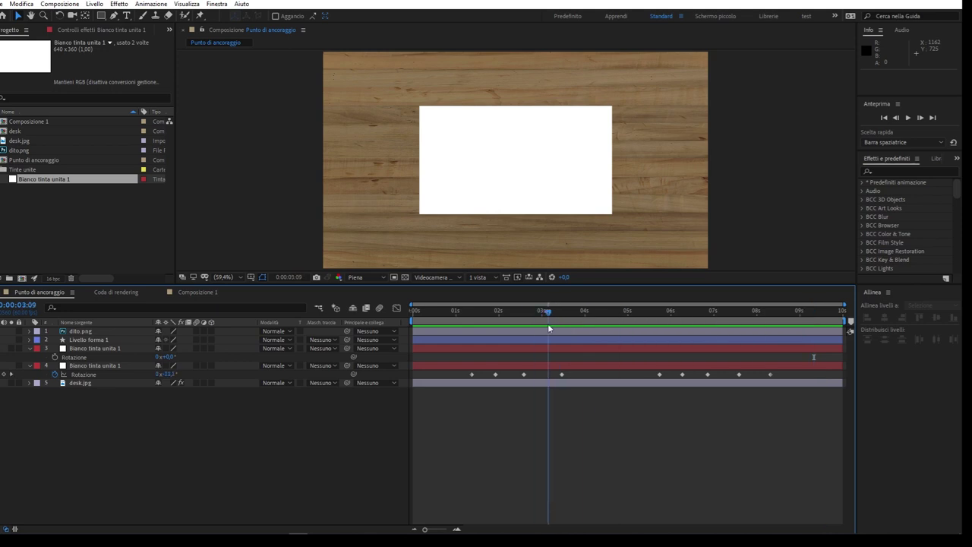
mouse_move(548, 326)
left_mouse_down()
mouse_move(544, 311)
mouse_move(413, 311)
left_mouse_up()
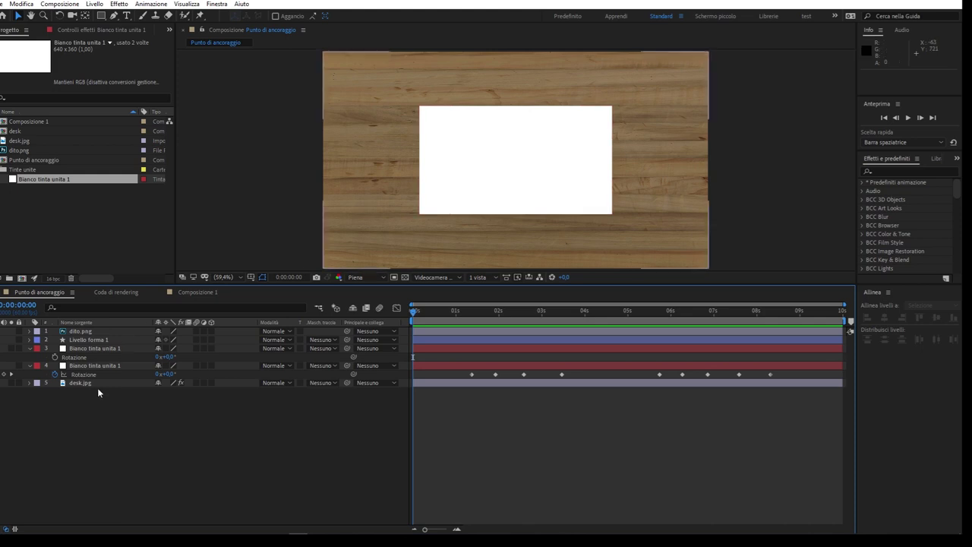
Test-rotate the upper white solid to about 73°, undo it, and reveal Punto di ancoraggio
left_click(95, 367)
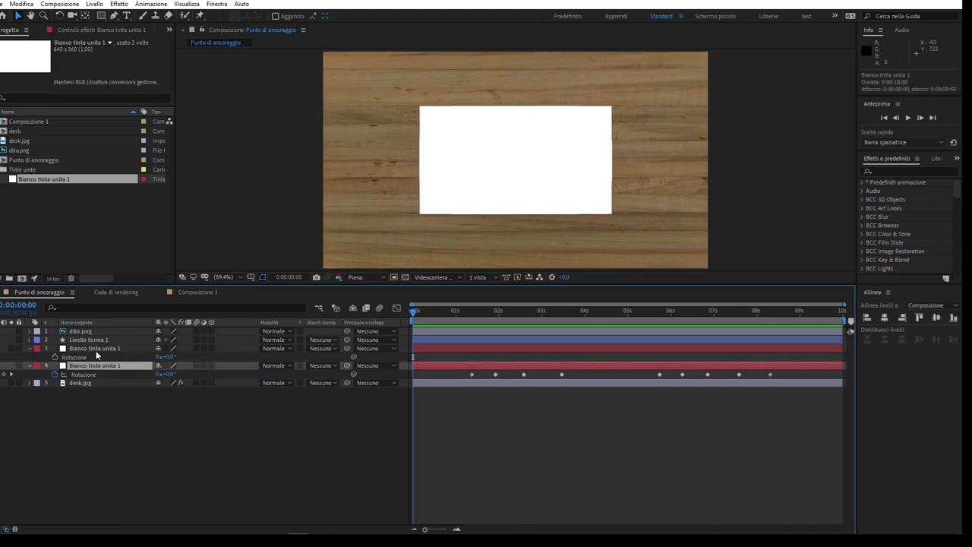
left_click(93, 348)
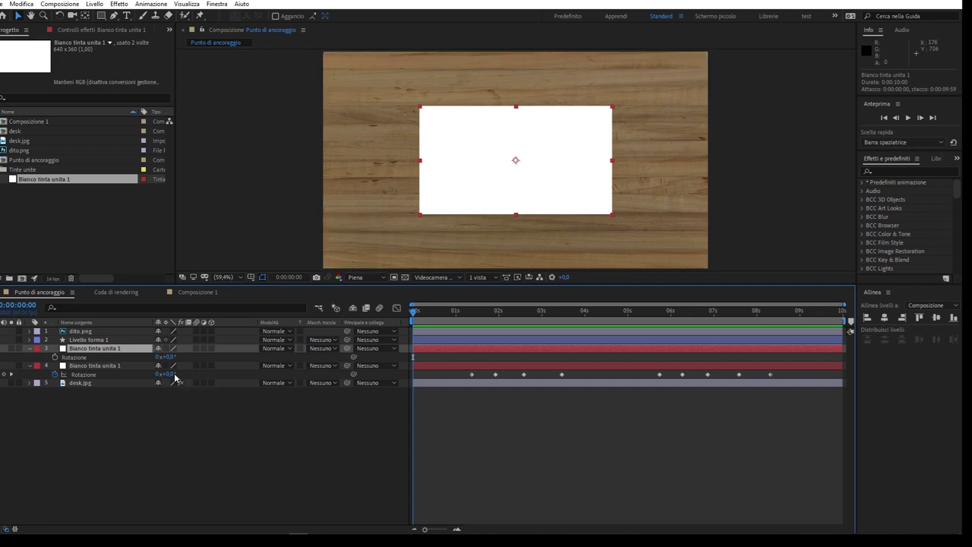
left_click_drag(167, 356, 203, 357)
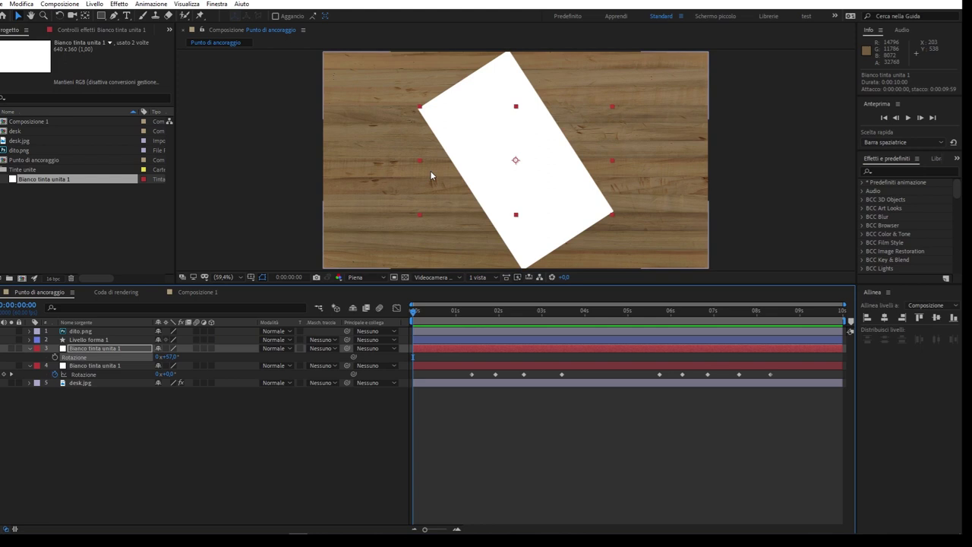
key("ctrl+z")
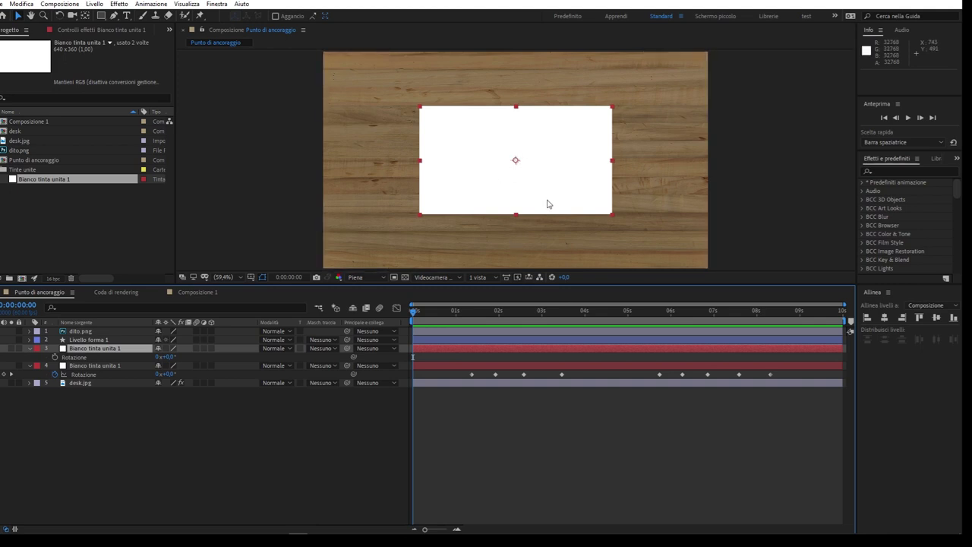
key("a")
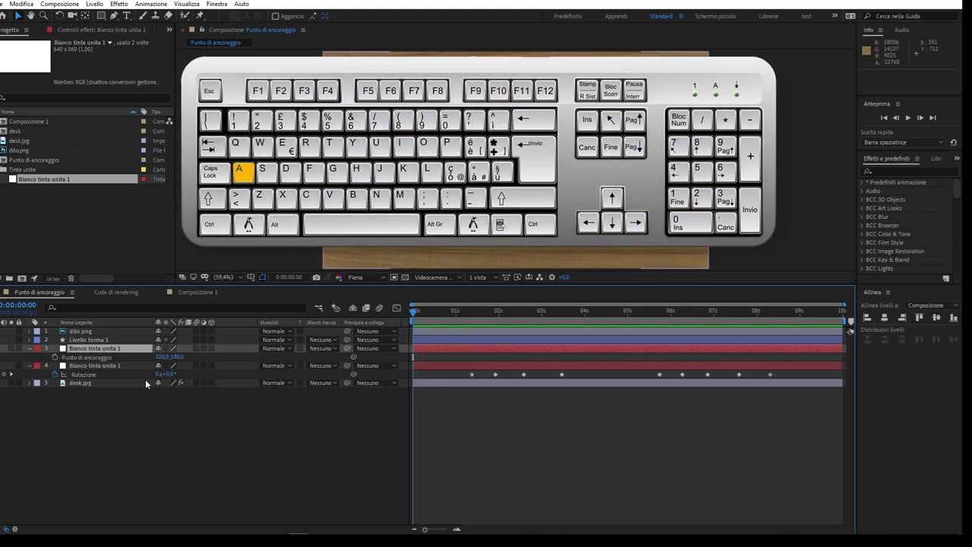
left_click(28, 349)
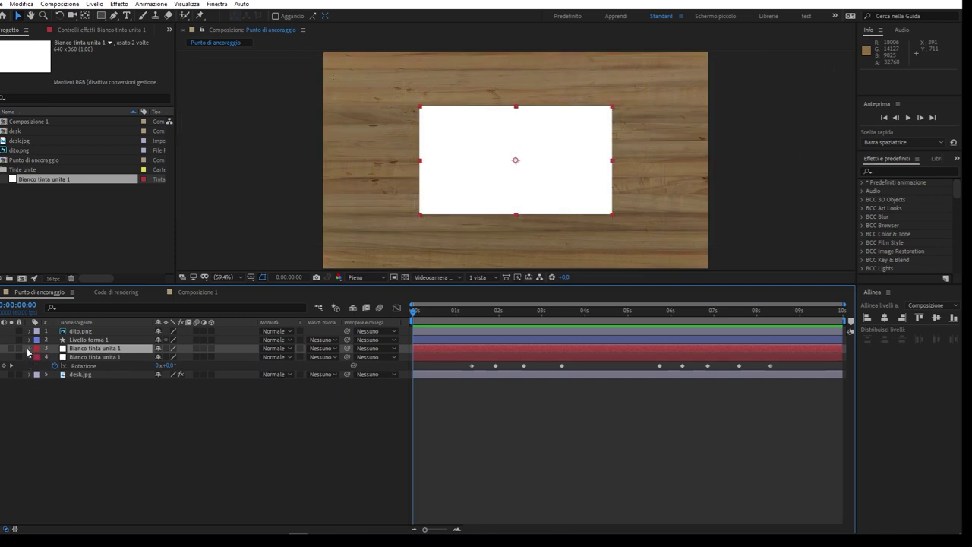
left_click(29, 349)
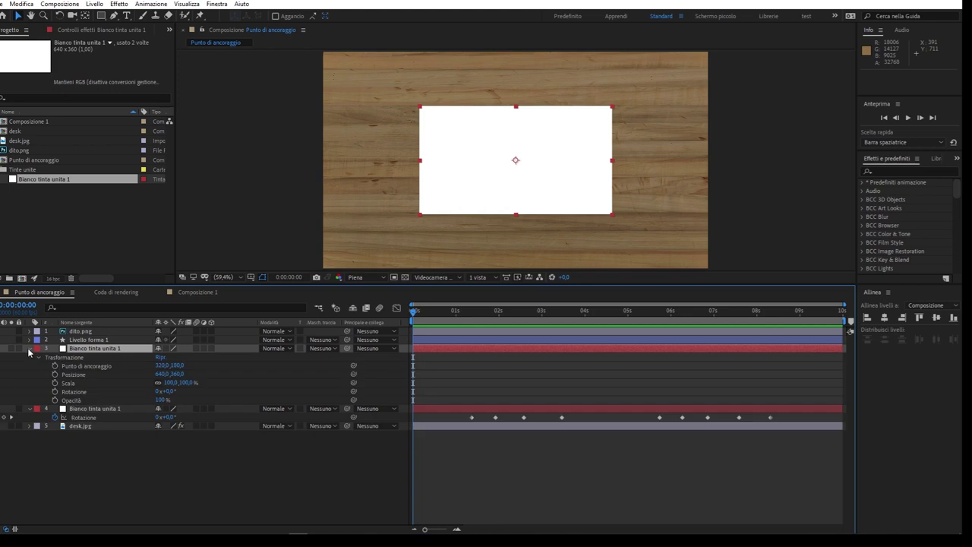
left_click(84, 368)
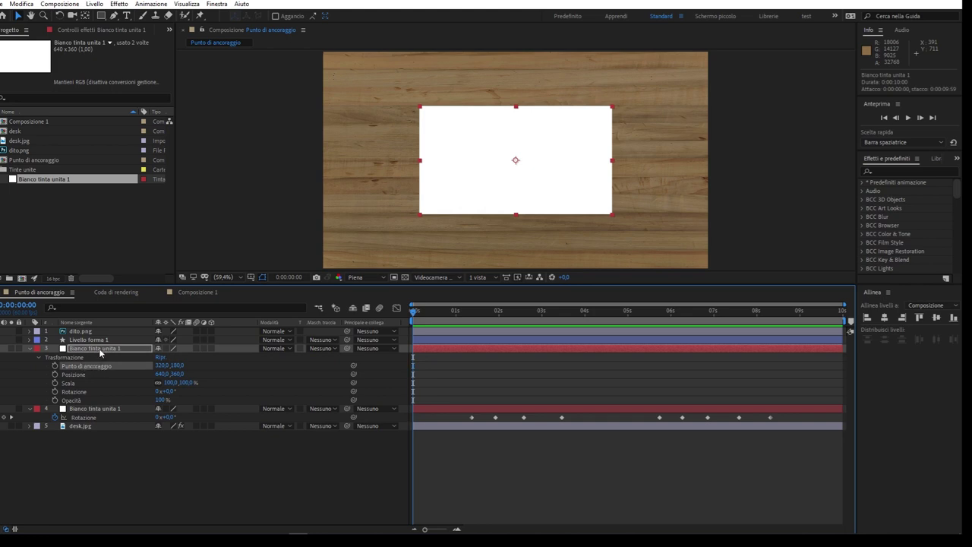
left_click(101, 349)
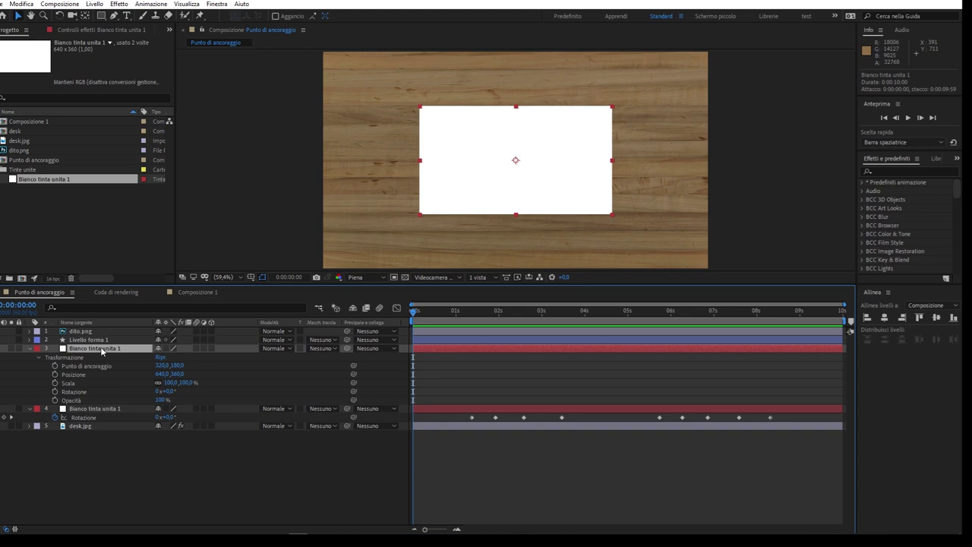
key("a")
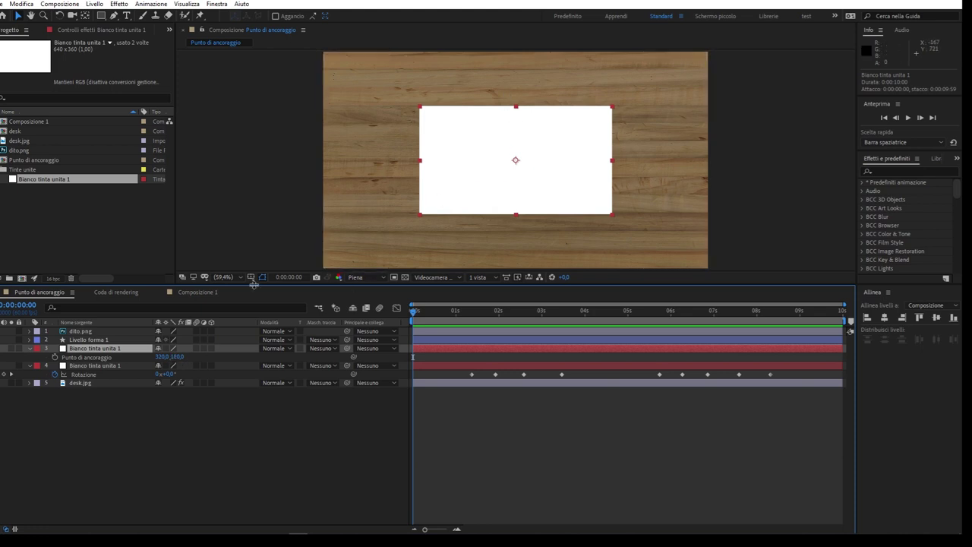
Scrub the solid's anchor point to its bottom-left corner, 0,0 359,0
mouse_move(161, 357)
left_mouse_down()
mouse_move(180, 349)
mouse_move(146, 348)
left_mouse_up()
left_click_drag(169, 356, 144, 356)
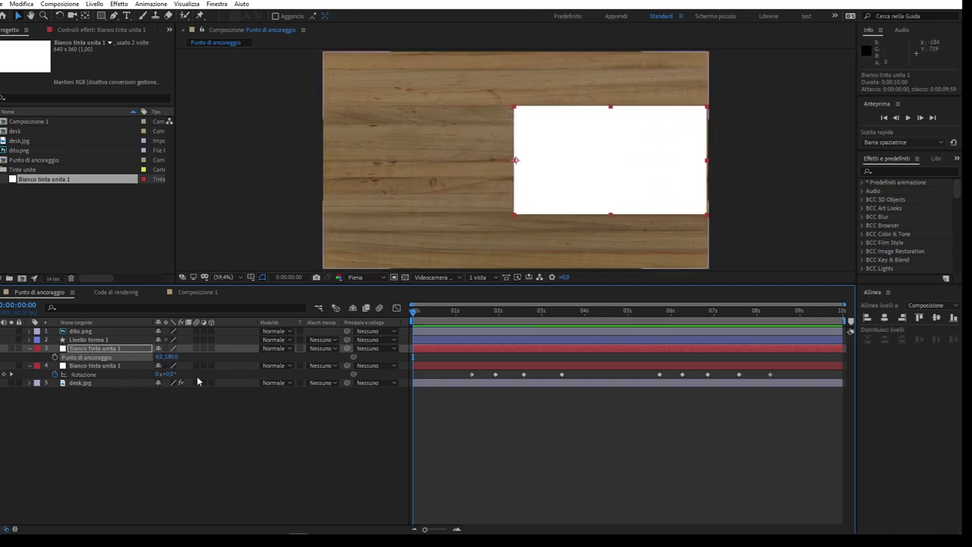
left_click_drag(173, 356, 275, 341)
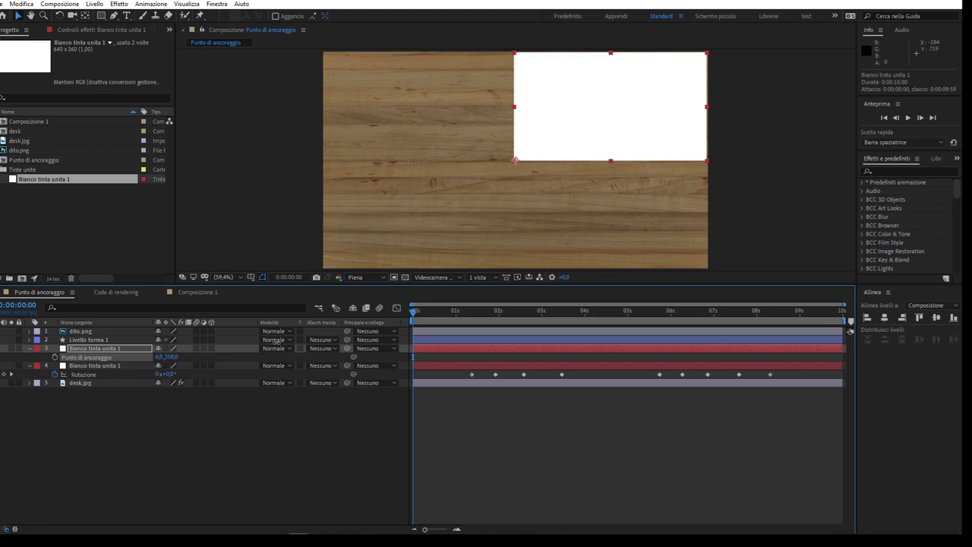
left_click_drag(275, 342, 278, 343)
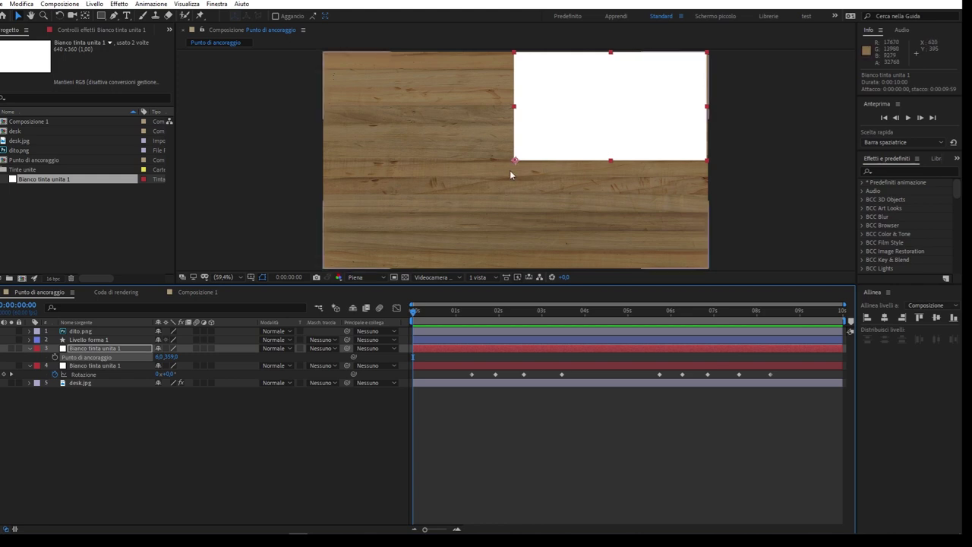
Lower the solid into the desk's middle with Position 526,0 528,0, then show Rotation
key("p")
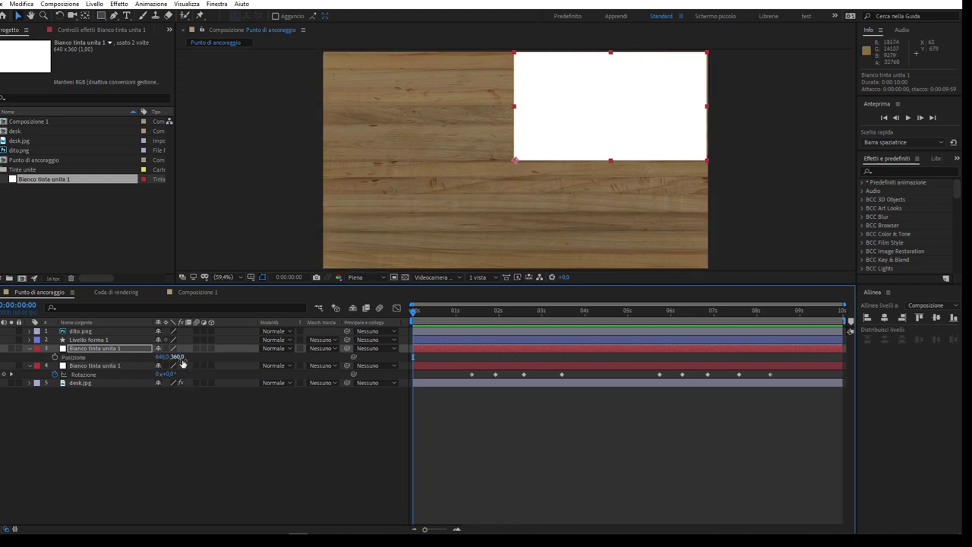
left_click_drag(196, 356, 28, 364)
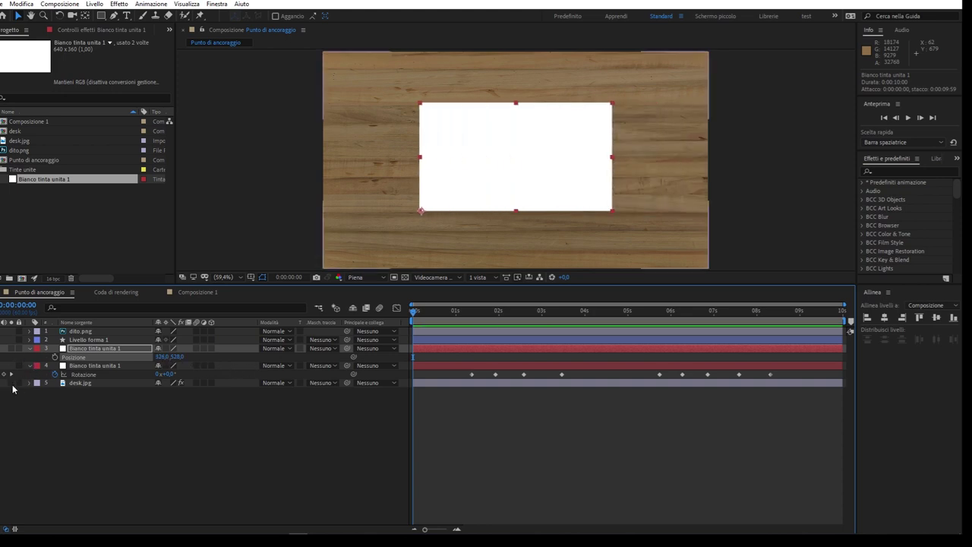
key("r")
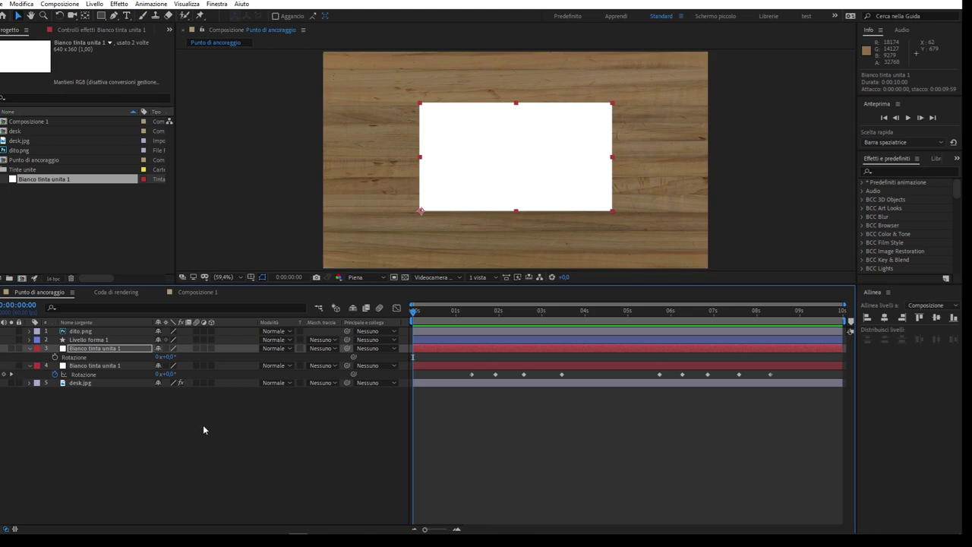
Try several rotations of the solid around its corner pivot, then undo the last one
mouse_move(166, 356)
left_mouse_down()
mouse_move(179, 357)
mouse_move(175, 365)
mouse_move(98, 375)
mouse_move(409, 403)
mouse_move(209, 419)
mouse_move(227, 422)
left_mouse_up()
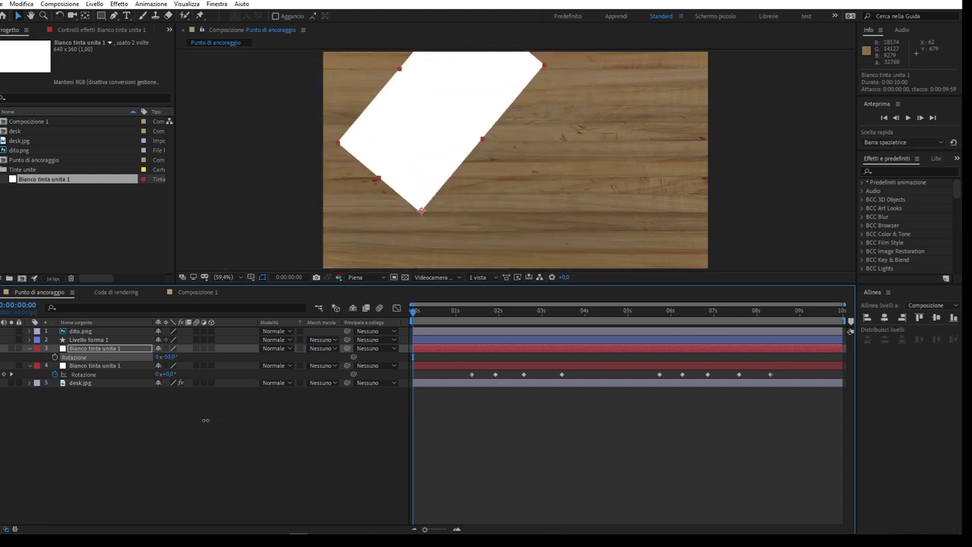
left_click_drag(169, 356, 183, 359)
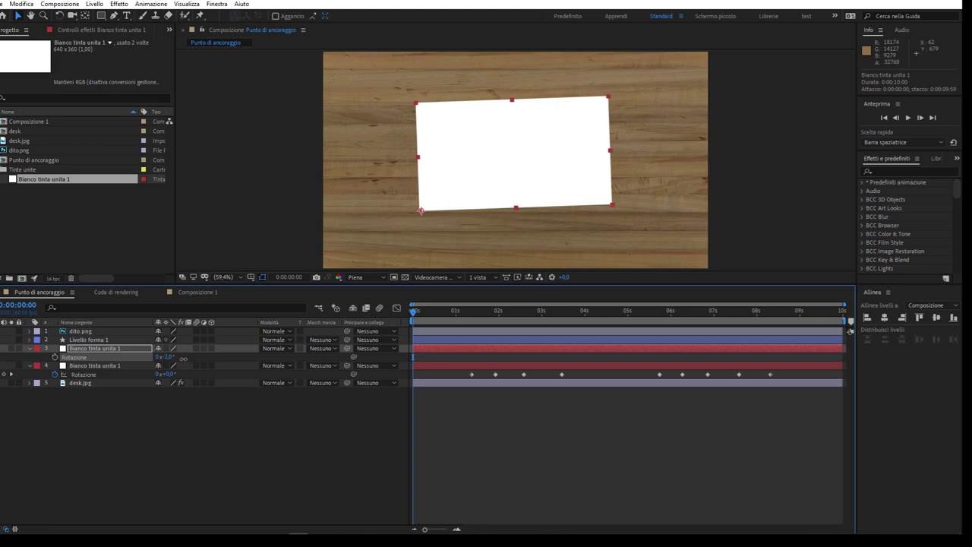
left_click_drag(183, 359, 110, 375)
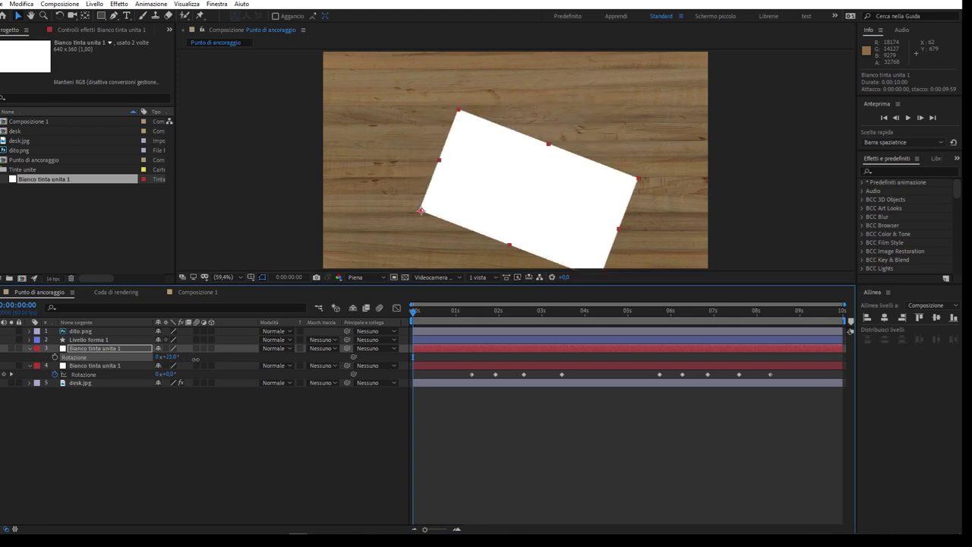
left_click_drag(170, 357, 174, 357)
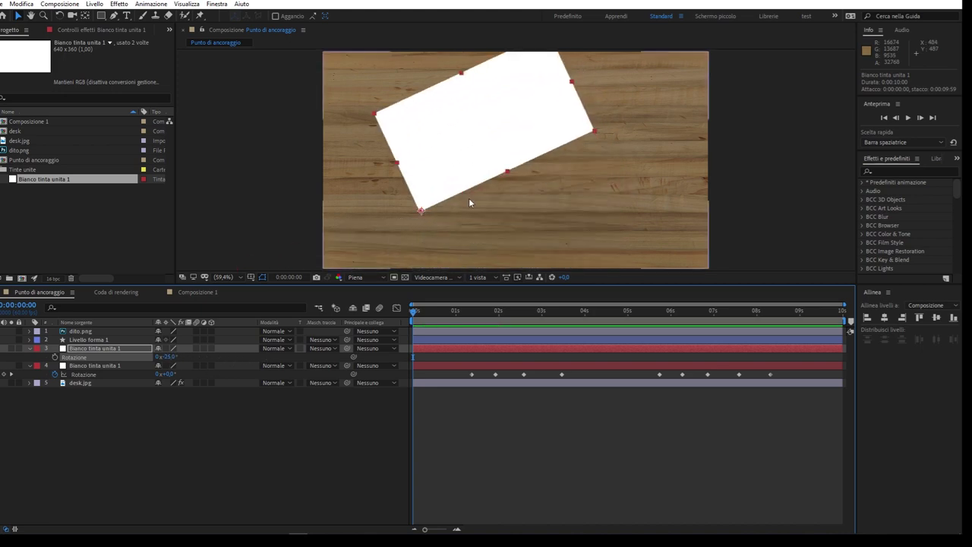
key("ctrl+z")
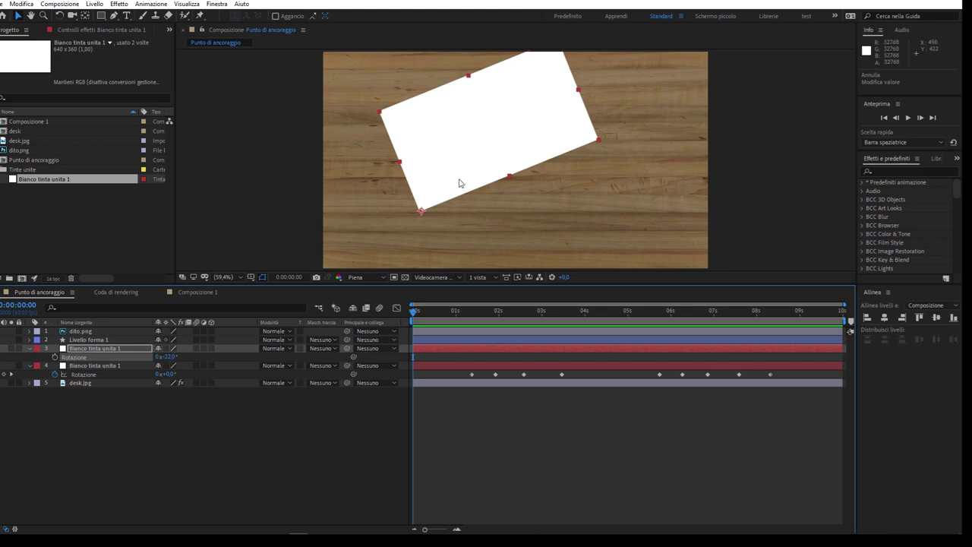
Delete the rotated white solid layer and add the solid again from the Project panel
left_click(93, 349)
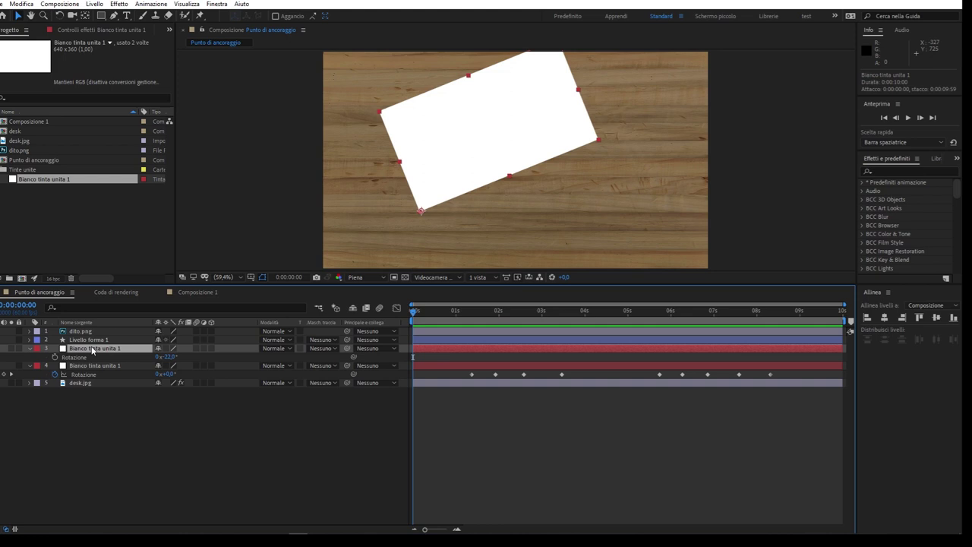
key("Delete")
mouse_move(49, 180)
left_mouse_down()
mouse_move(75, 371)
mouse_move(86, 345)
left_mouse_up()
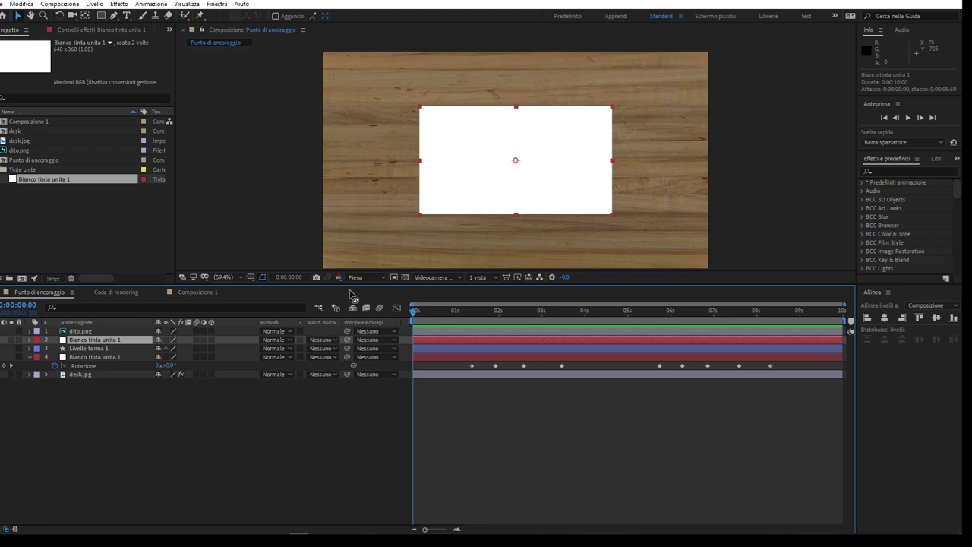
Show the new solid's Position (640,0 360,0) and Anchor Point (320,0 180,0)
key("p")
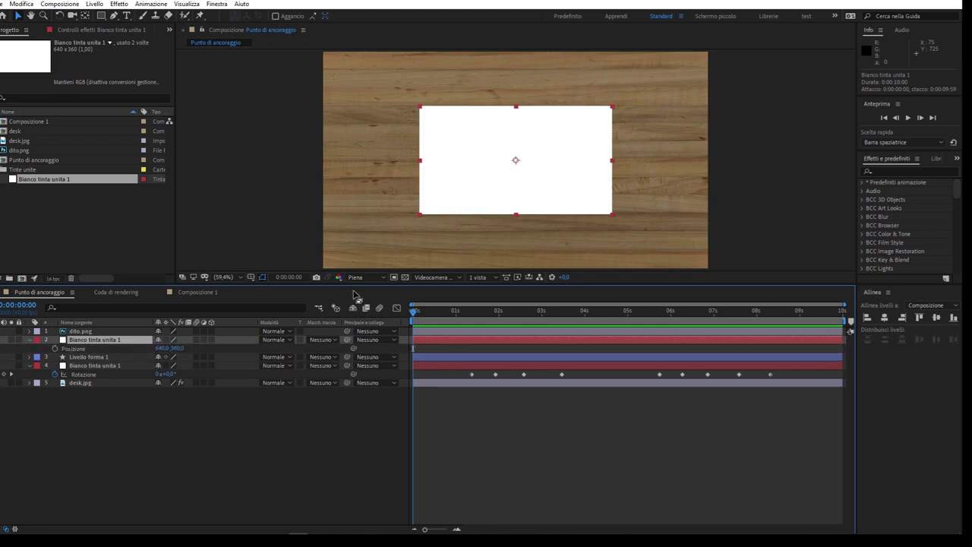
key("shift+a")
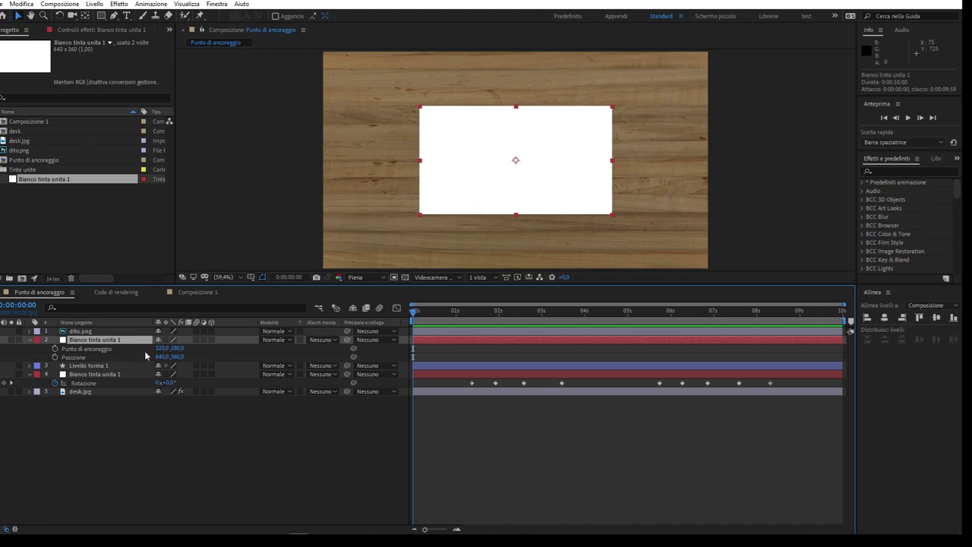
left_click(101, 348)
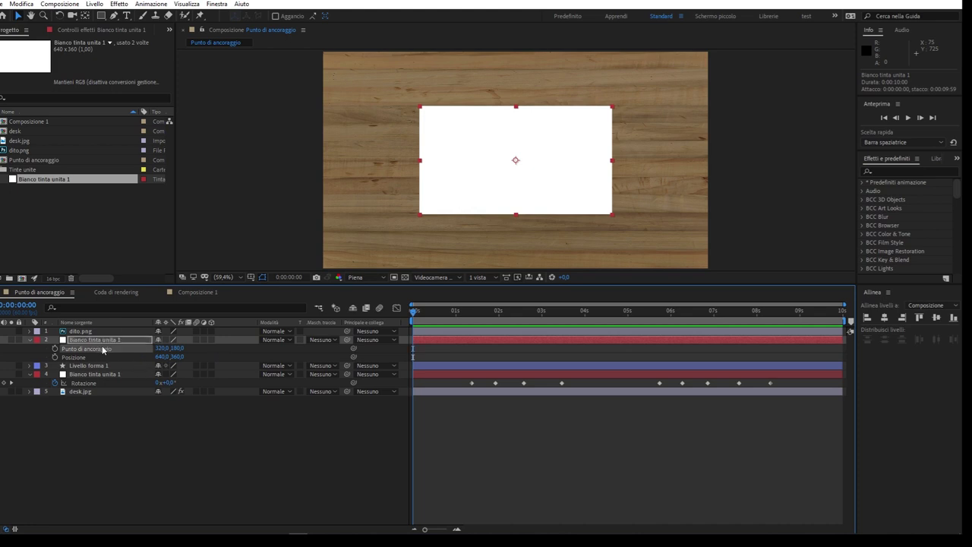
left_click(177, 348)
key("Return")
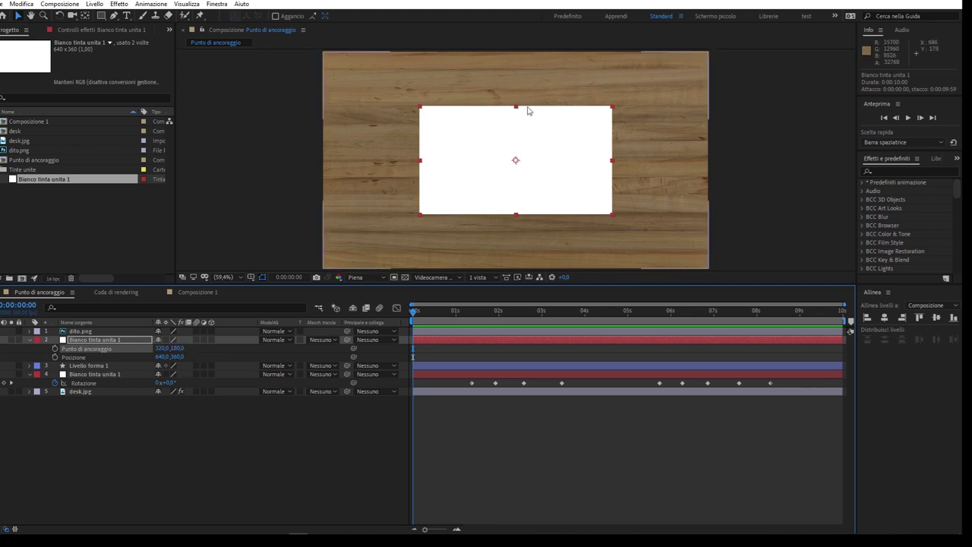
left_click(162, 348)
type("0")
key("Return")
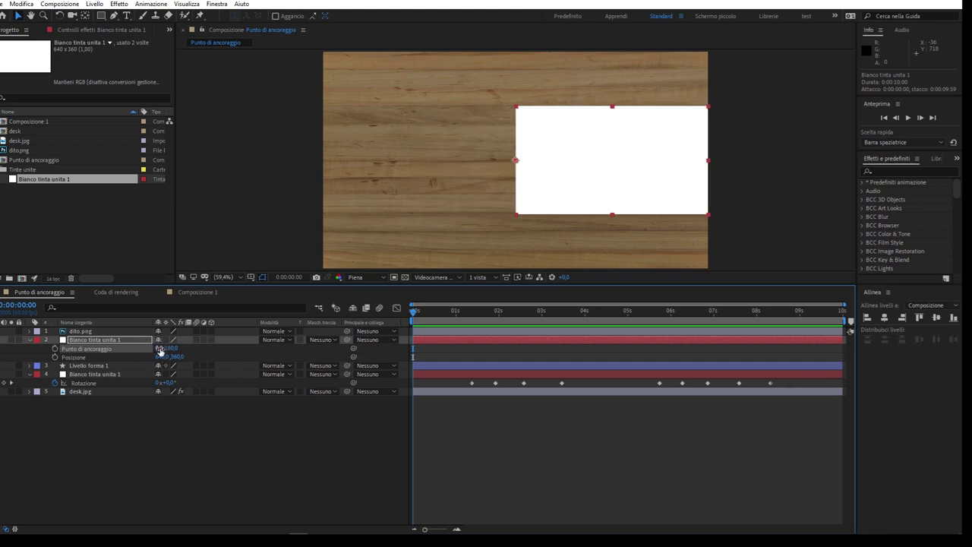
left_click(170, 348)
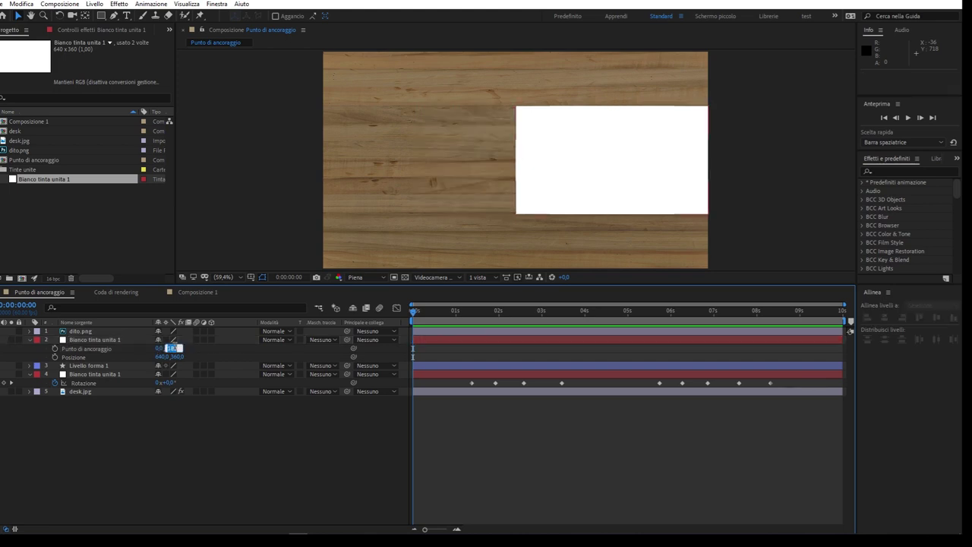
type("0")
key("Return")
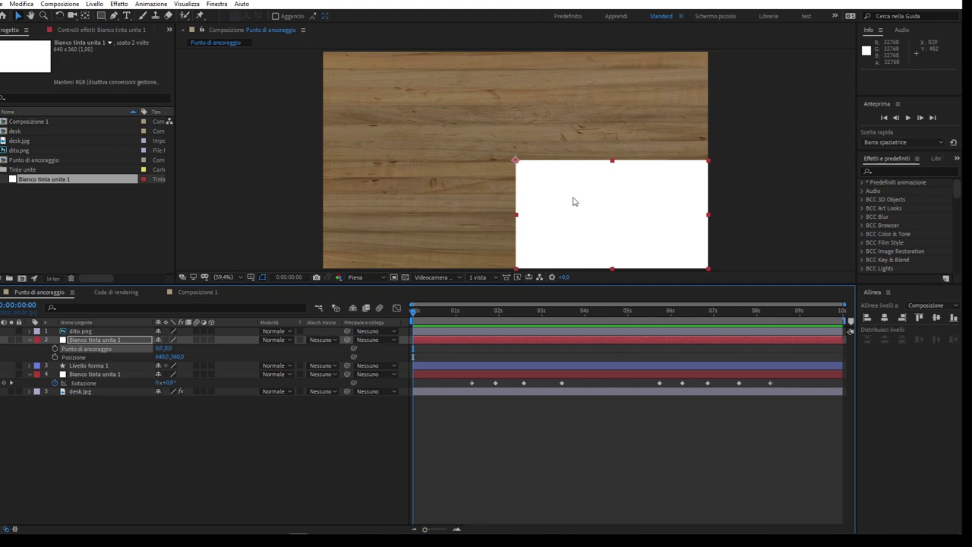
left_click(160, 348)
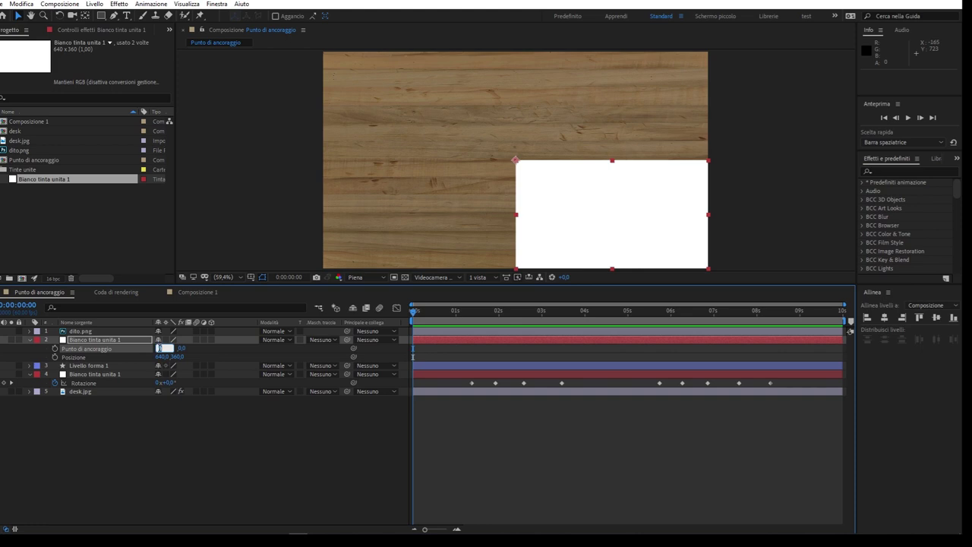
type("320")
key("Return")
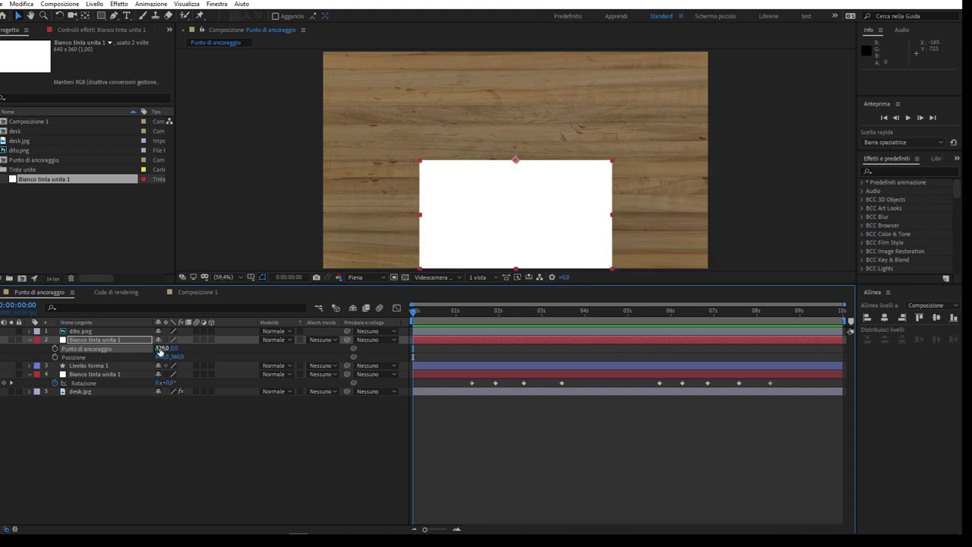
left_click(175, 348)
type("180")
key("Return")
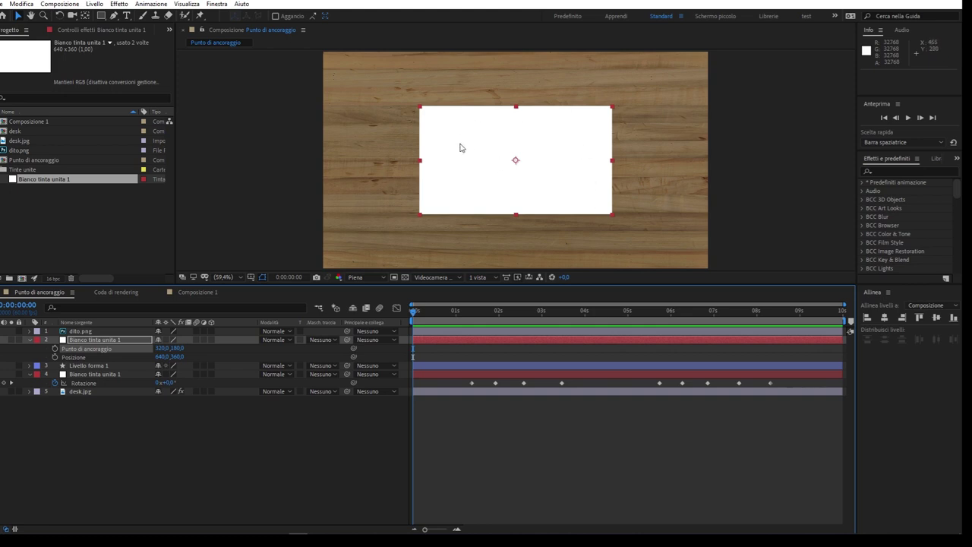
Set the white solid's Position to 0,0 0,0 and enlarge the Composition panel
left_click(100, 341)
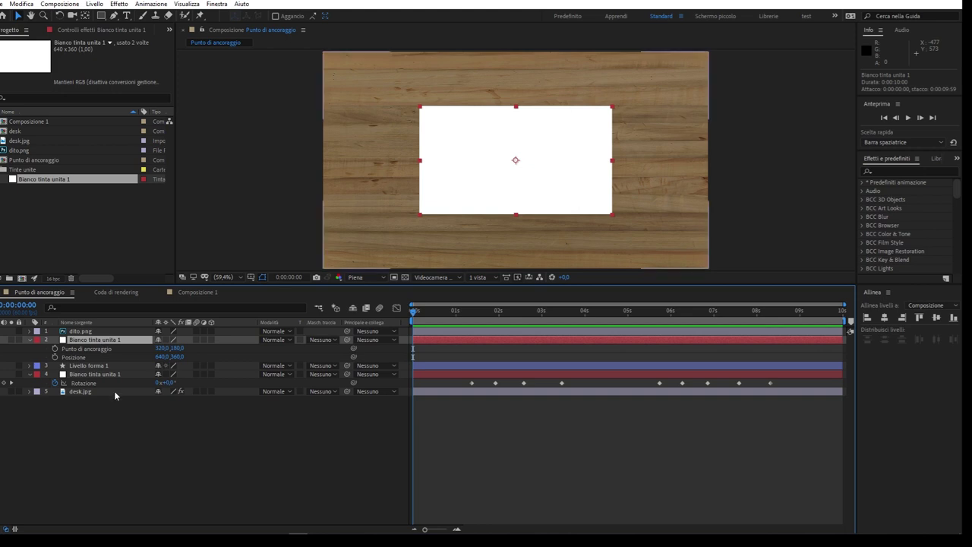
left_click(84, 360)
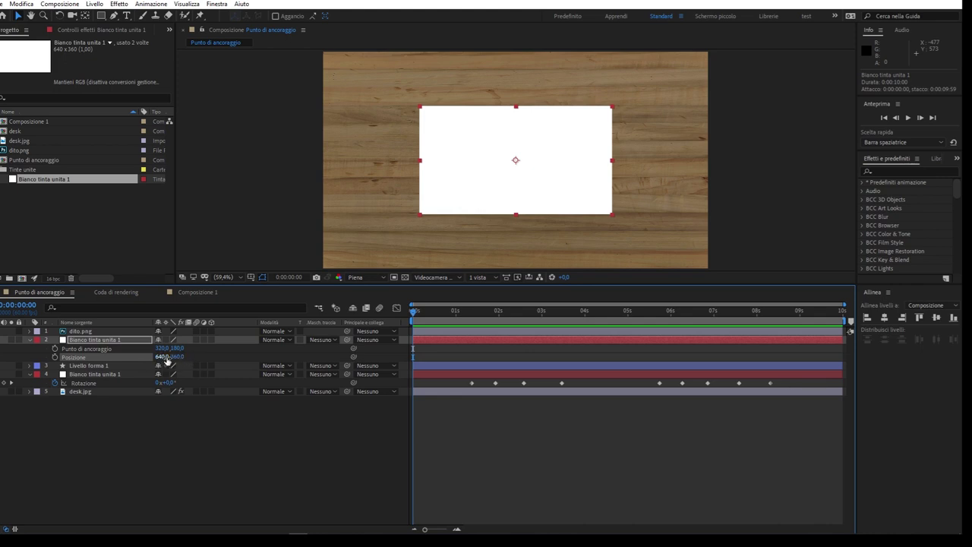
left_click(158, 357)
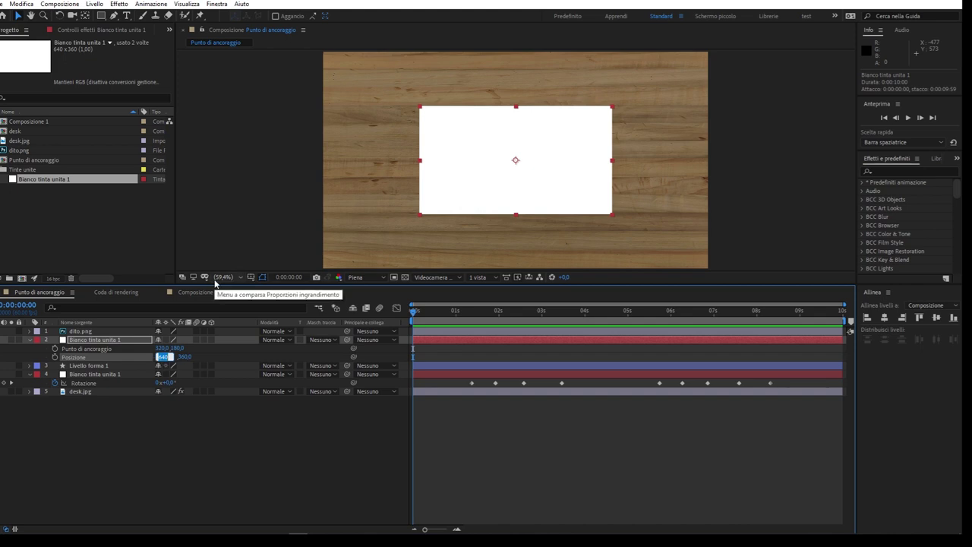
type("0")
key("Return")
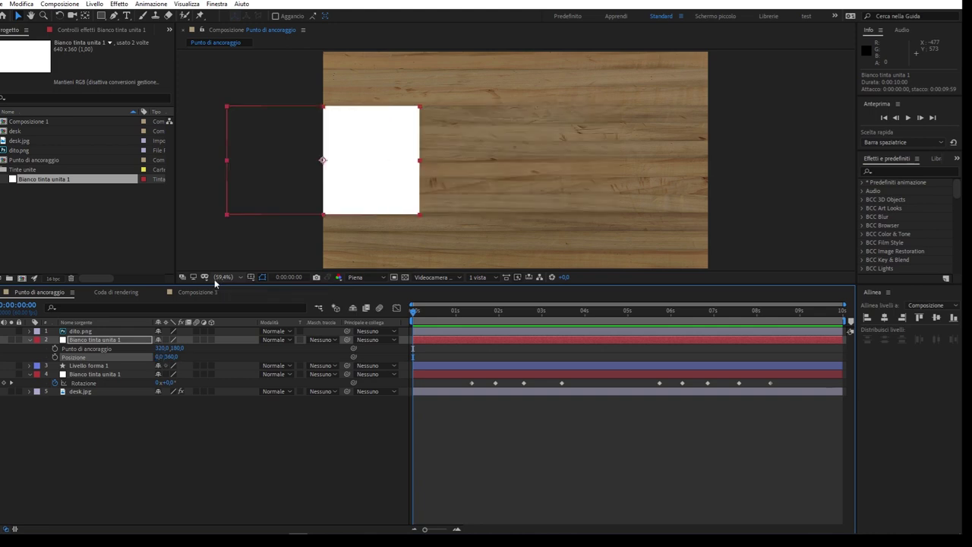
left_click(170, 357)
type("3600")
key("Return")
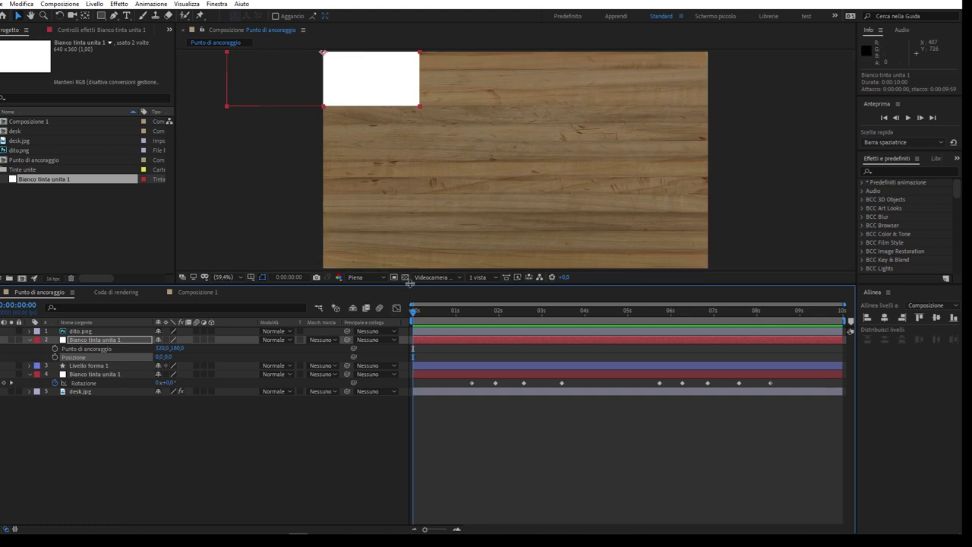
left_click_drag(420, 289, 402, 385)
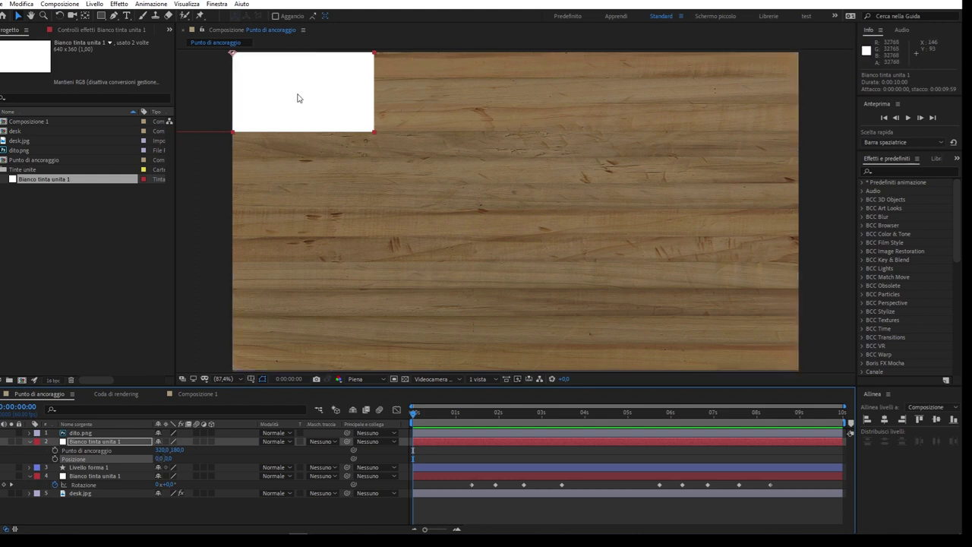
key("ctrl+z")
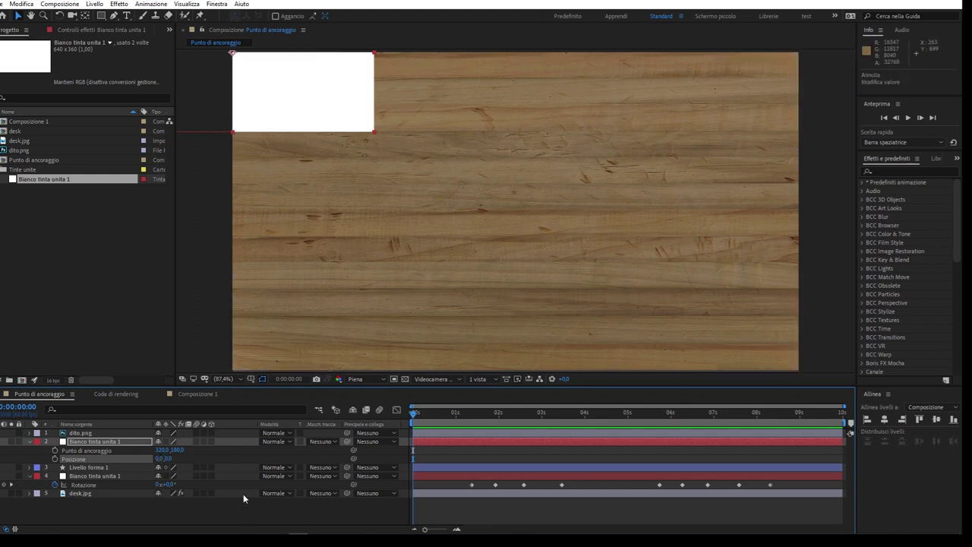
left_click_drag(168, 458, 311, 474)
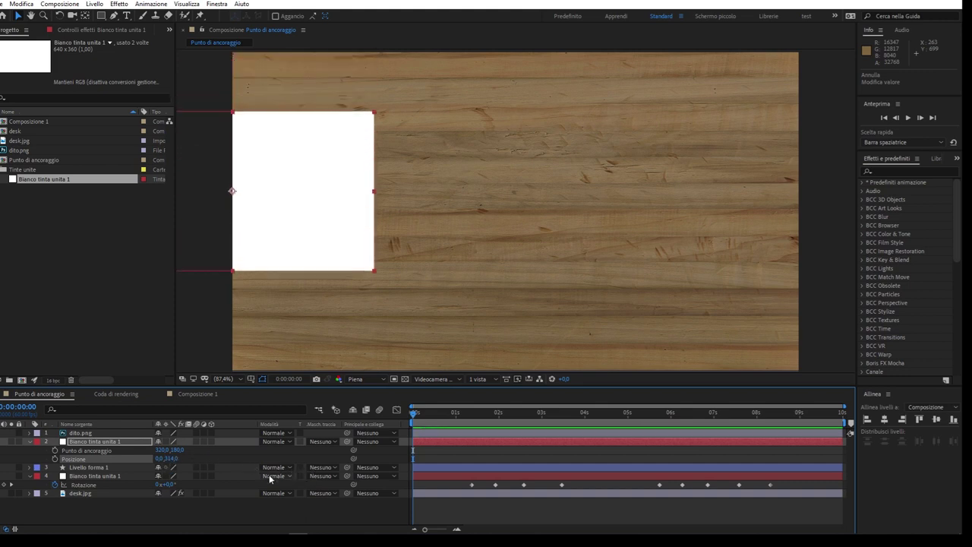
left_click_drag(161, 458, 496, 474)
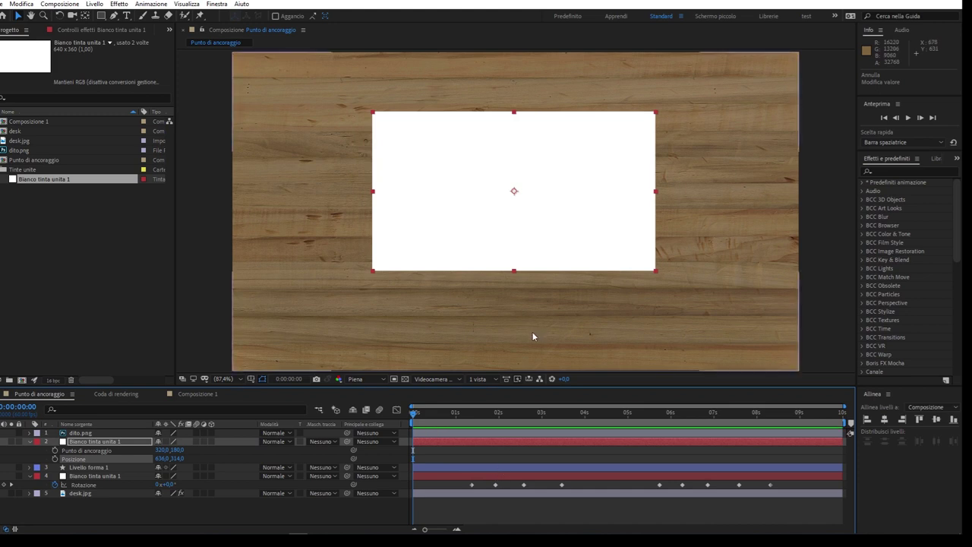
left_click(163, 458)
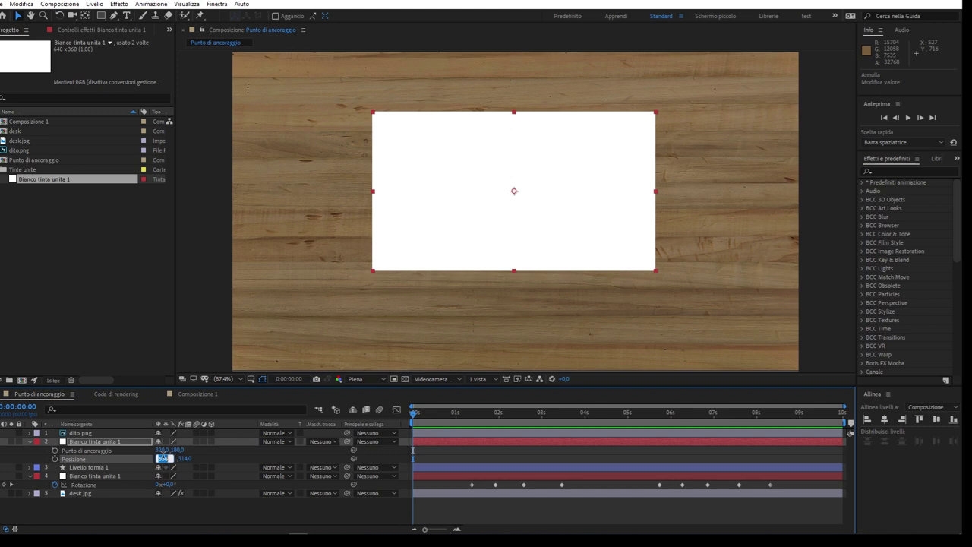
type("0")
key("Tab")
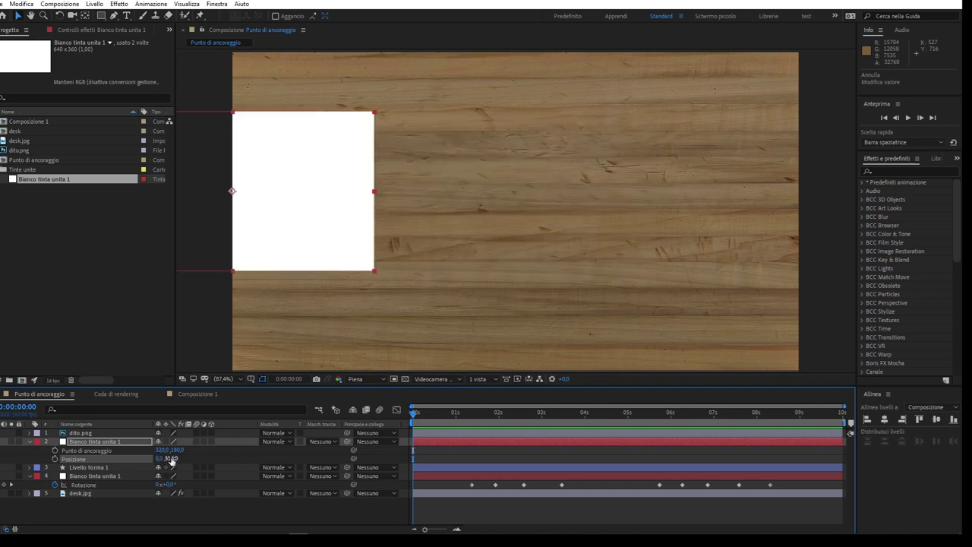
type("0")
key("Return")
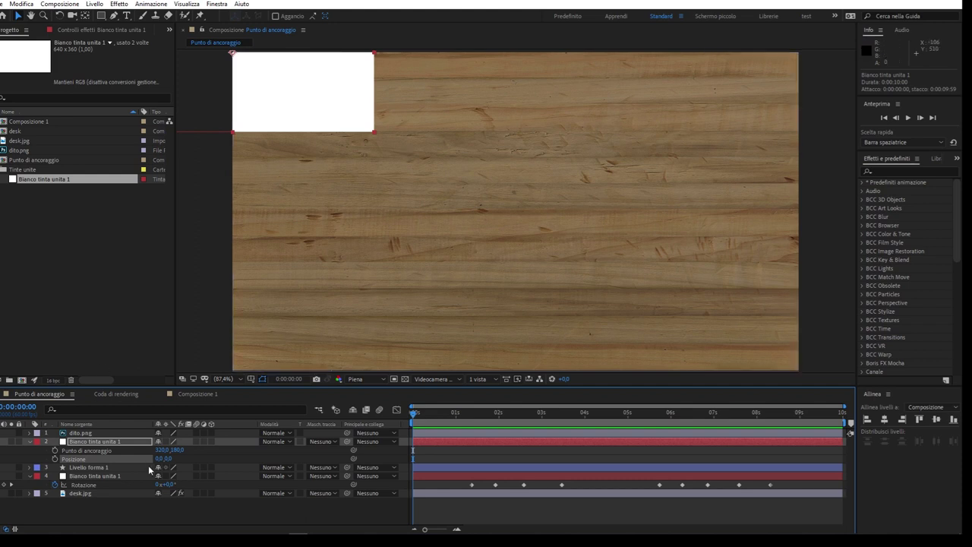
Drag the white solid to the middle of the wooden desk
left_click(92, 444)
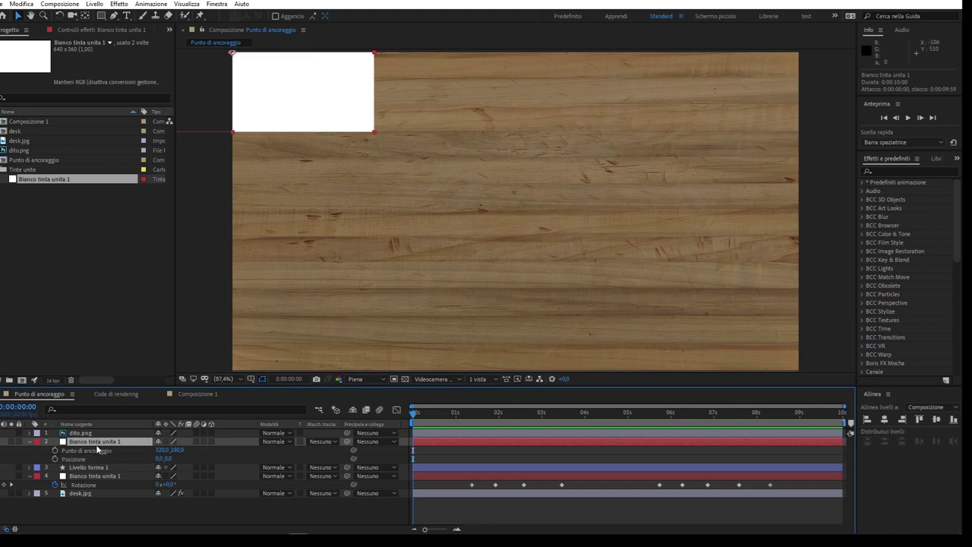
left_click(97, 449)
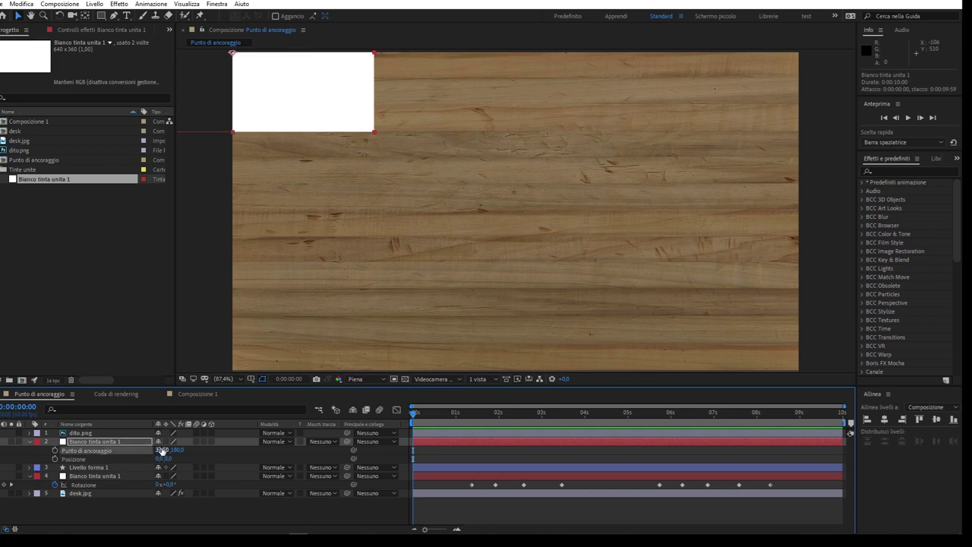
left_click_drag(253, 240, 509, 196)
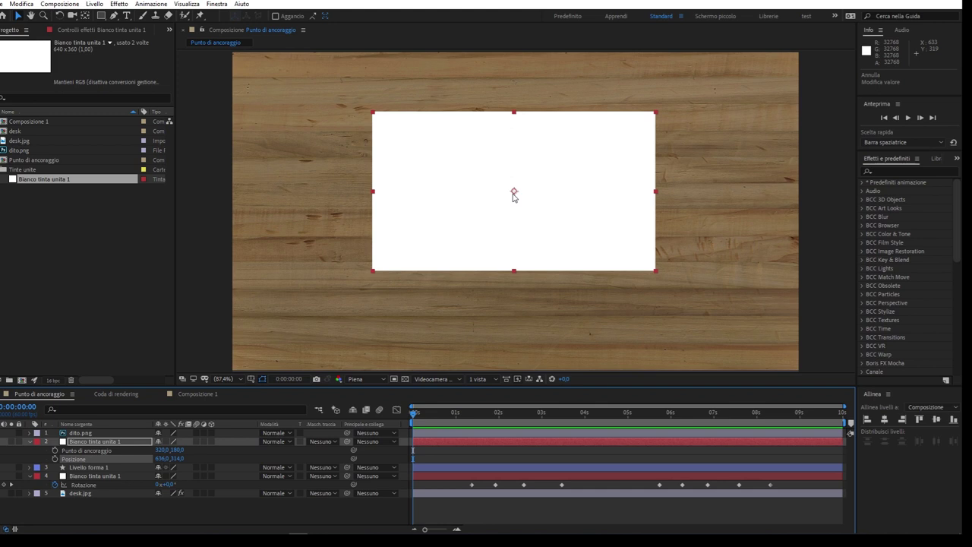
Try Position 0 and 0, then revert to the centred position around 636,0 314,0
left_click(160, 459)
type("0")
key("Return")
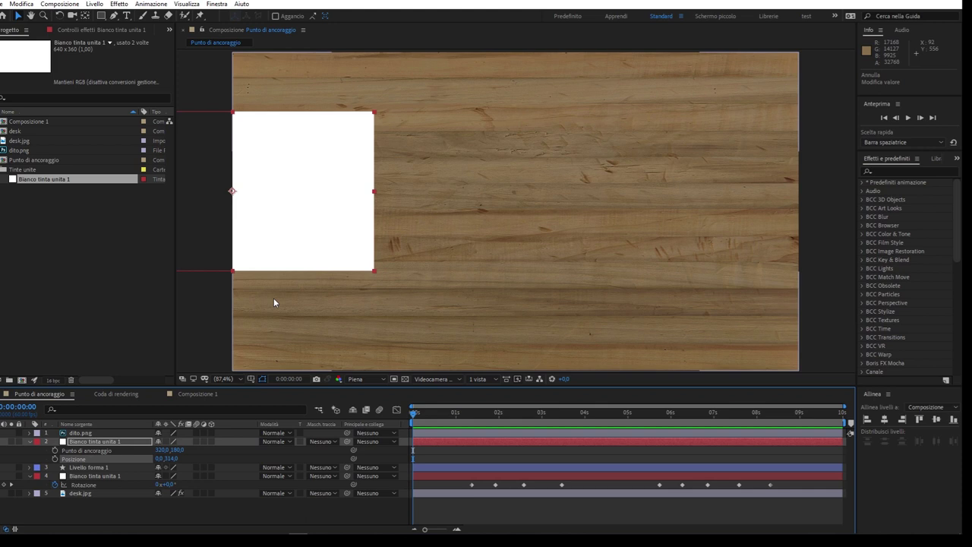
left_click(172, 459)
type("0")
key("Return")
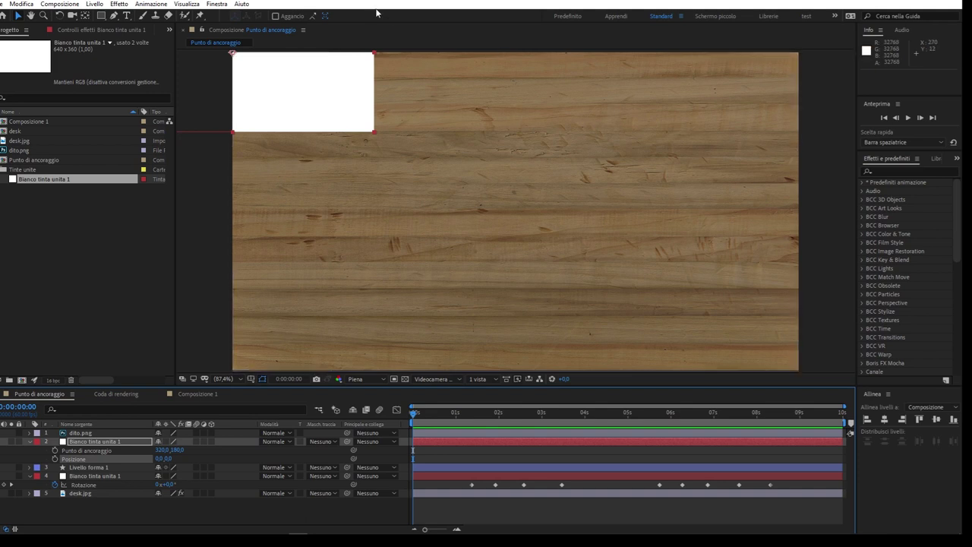
key("ctrl+Home")
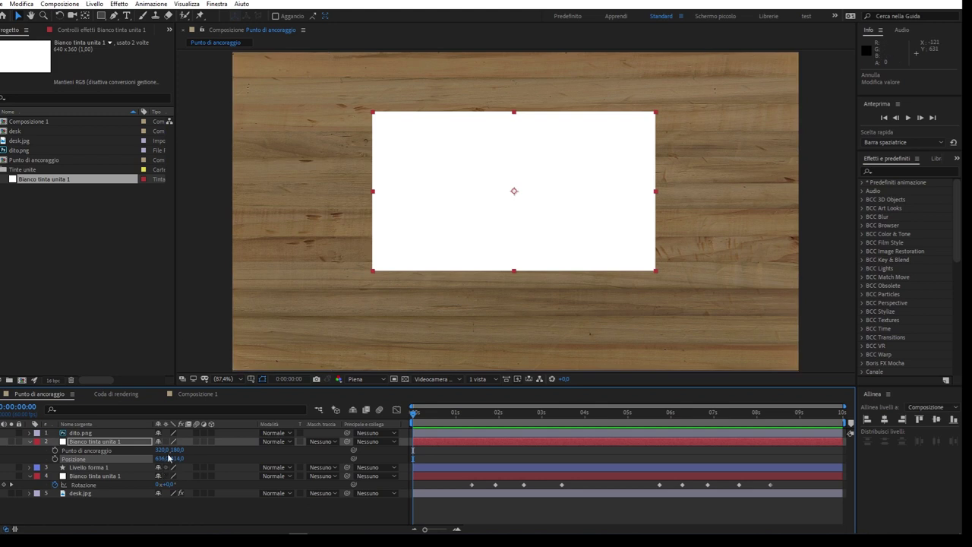
left_click_drag(159, 450, 23, 484)
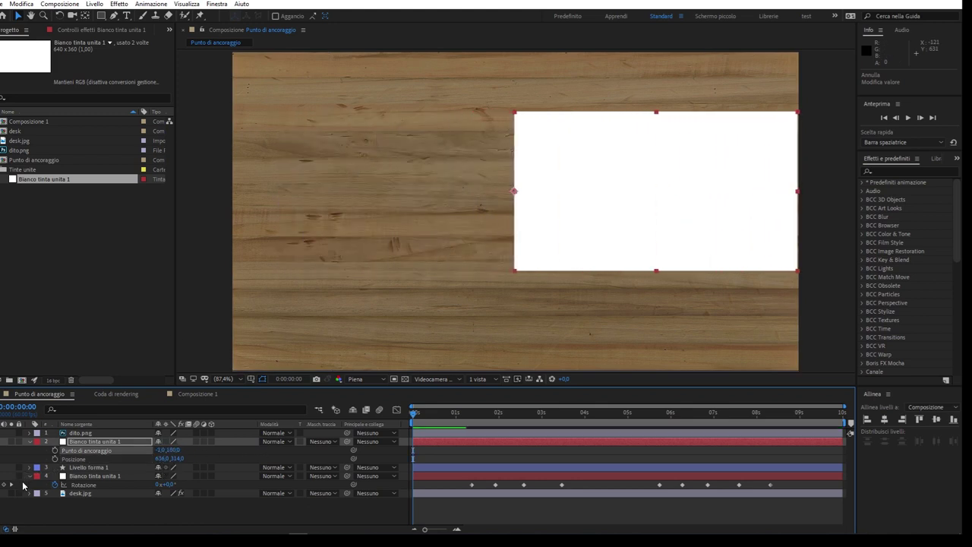
mouse_move(174, 450)
left_mouse_down()
mouse_move(258, 458)
mouse_move(104, 492)
left_mouse_up()
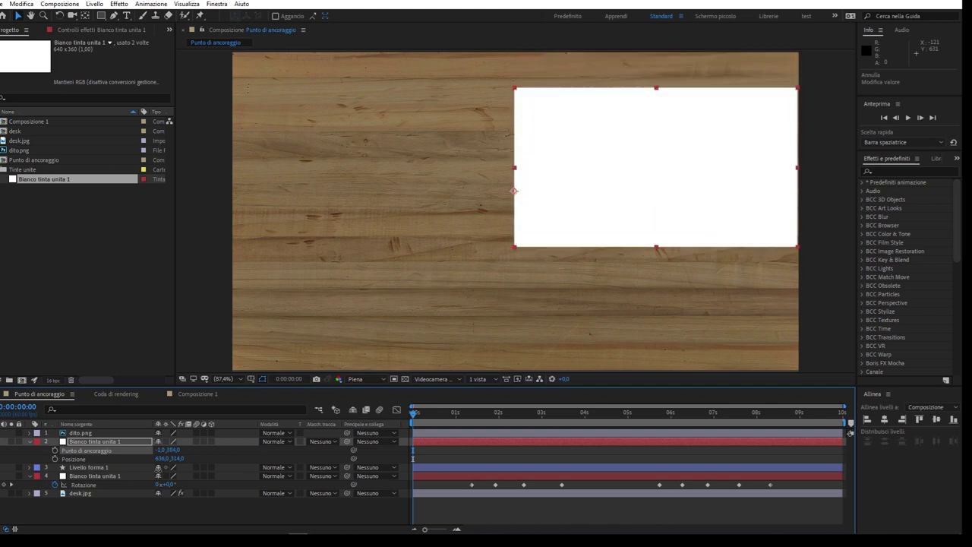
left_click_drag(104, 472, 63, 474)
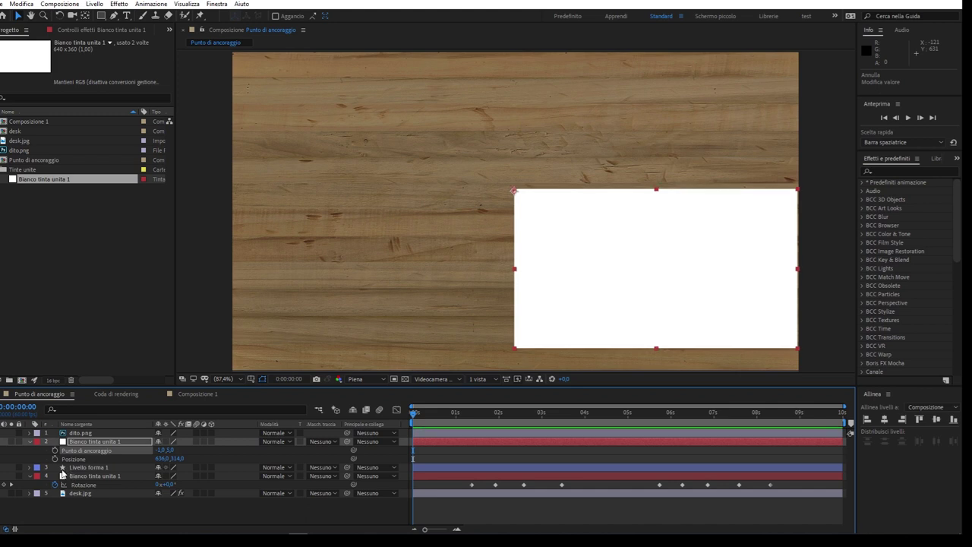
left_click(170, 459)
type("0")
key("Return")
type("0")
key("Return")
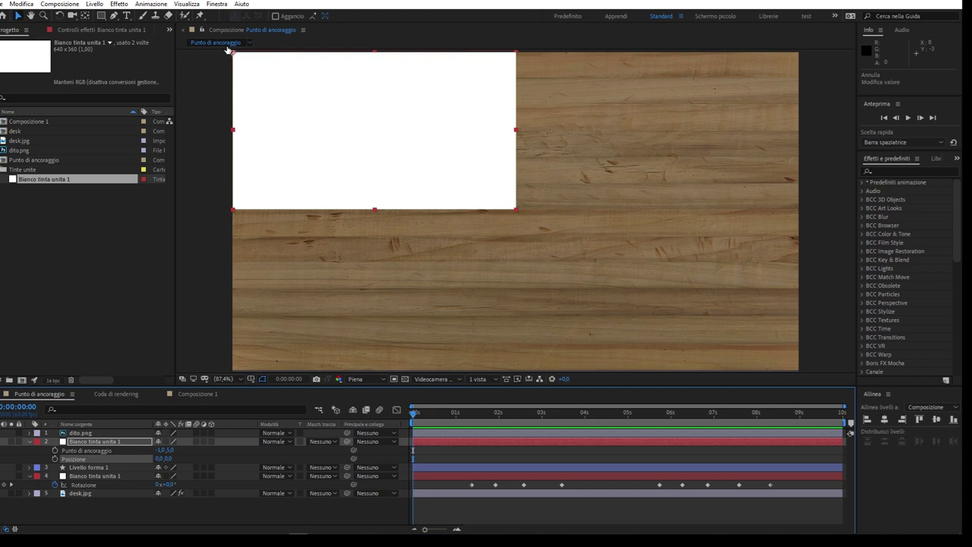
left_click(94, 451)
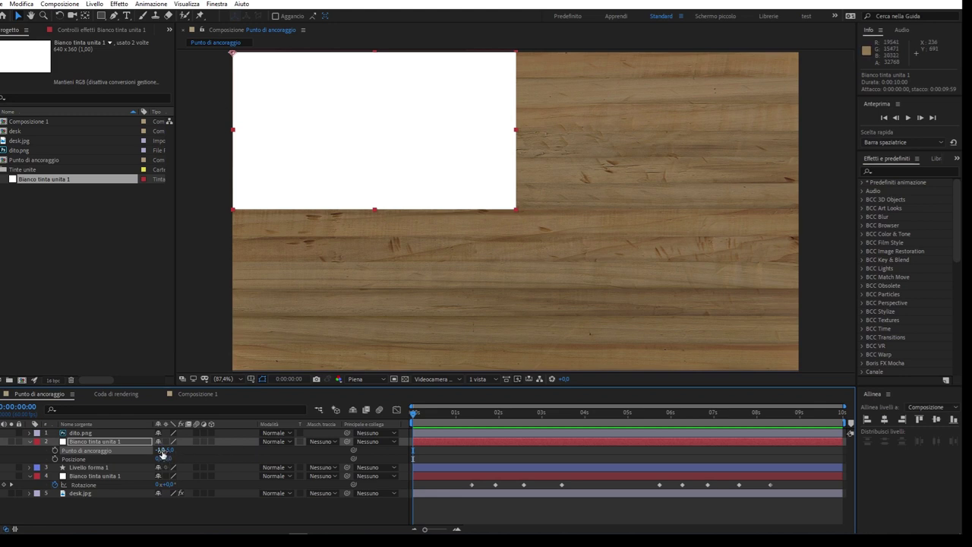
key("ctrl+z")
key("ctrl+z")
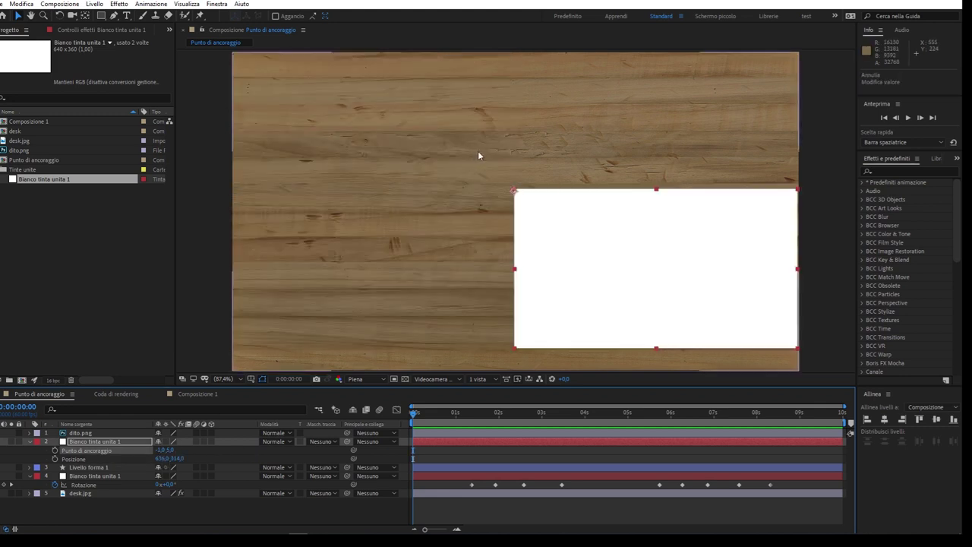
key("ctrl+z")
key("ctrl+z")
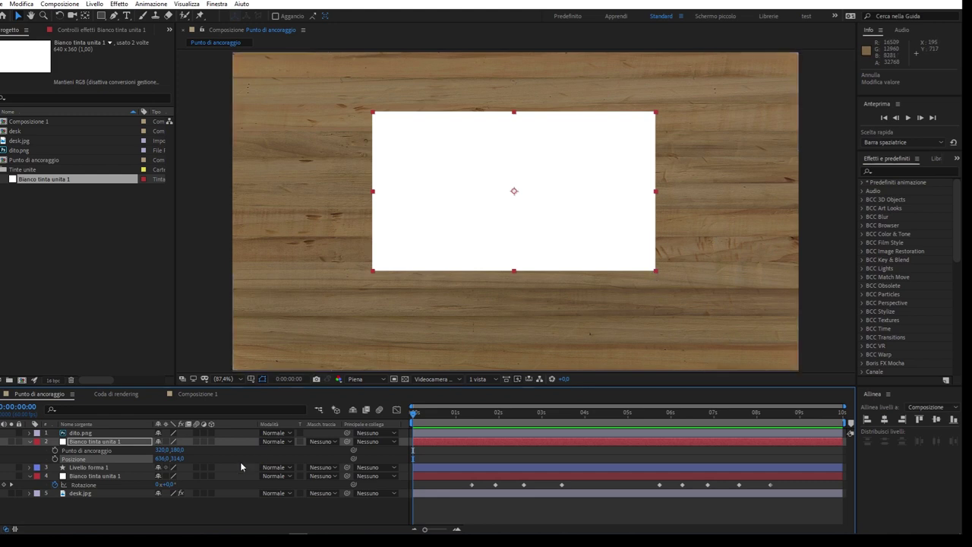
Move the anchor to the bottom-right corner (644,0 360,0) and set Position to 0,0 0,0
left_click_drag(162, 449, 313, 435)
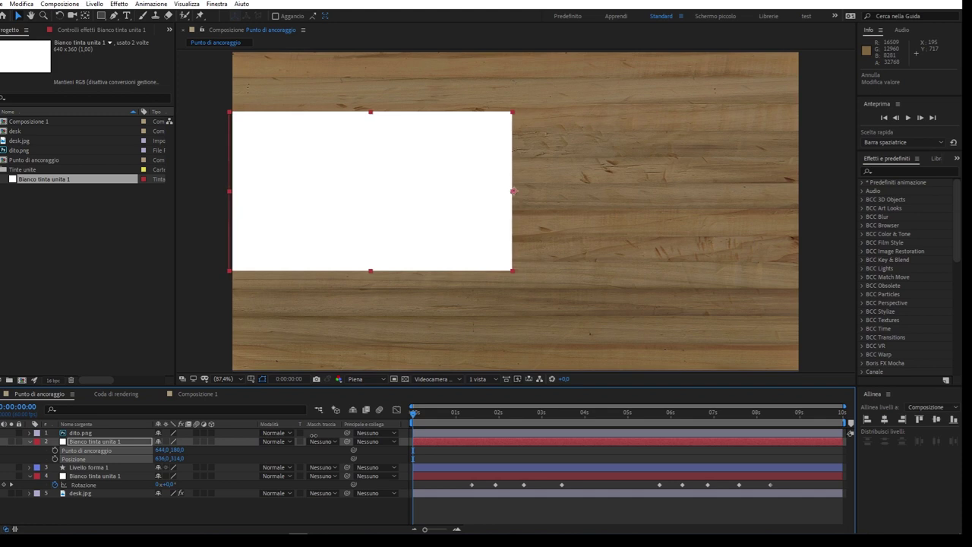
mouse_move(177, 449)
left_mouse_down()
mouse_move(268, 447)
mouse_move(223, 458)
mouse_move(257, 460)
left_mouse_up()
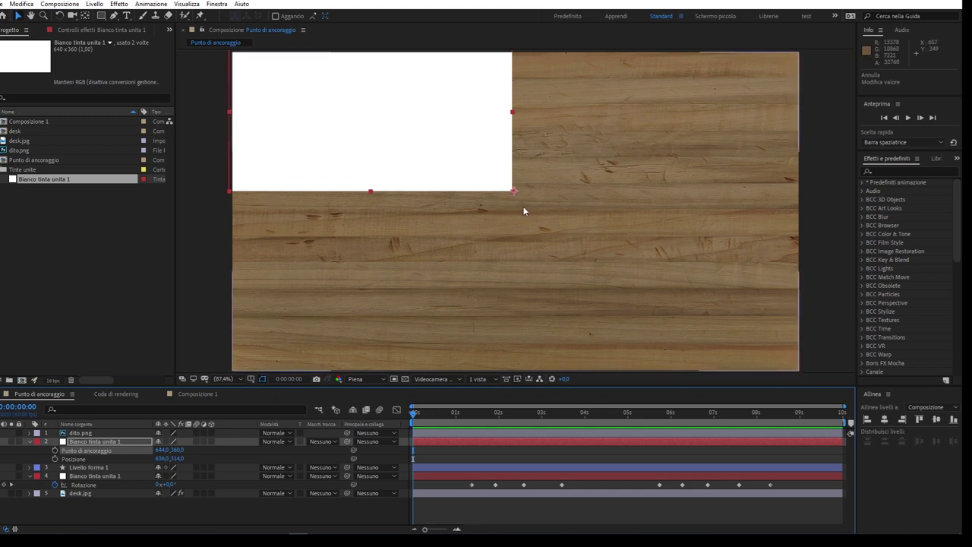
left_click(163, 459)
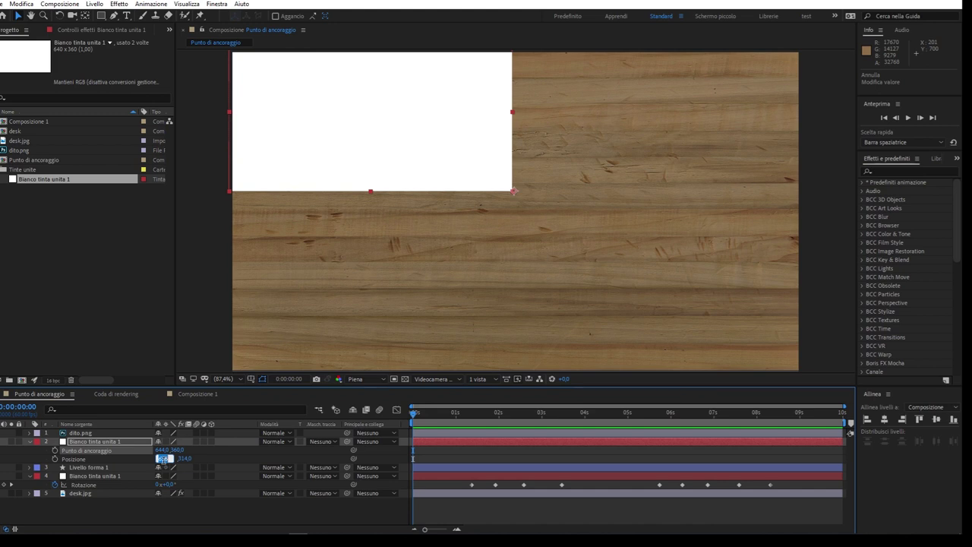
type("0")
left_click(184, 458)
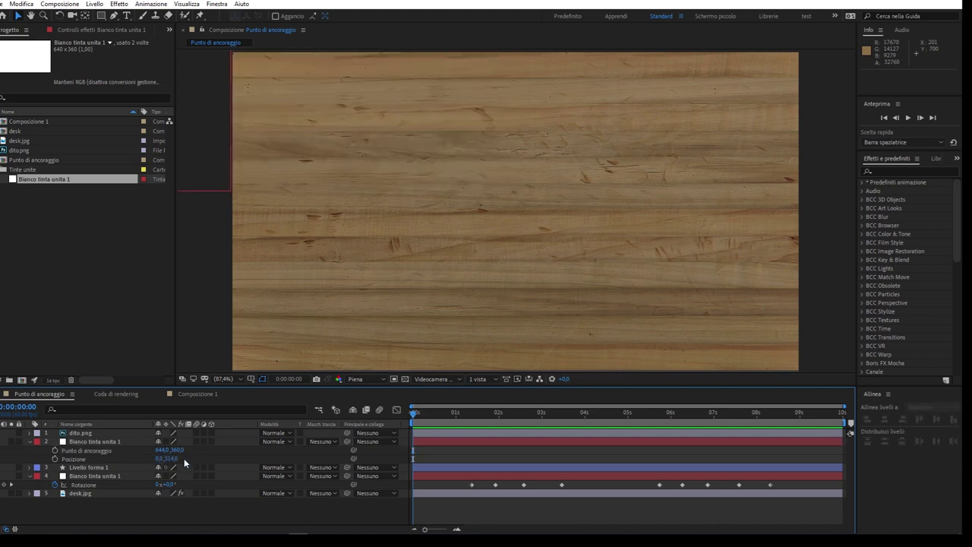
left_click(167, 459)
type("0")
key("Return")
Set the viewer magnification to 50%, after trying 6,25% and 25%
left_click(228, 378)
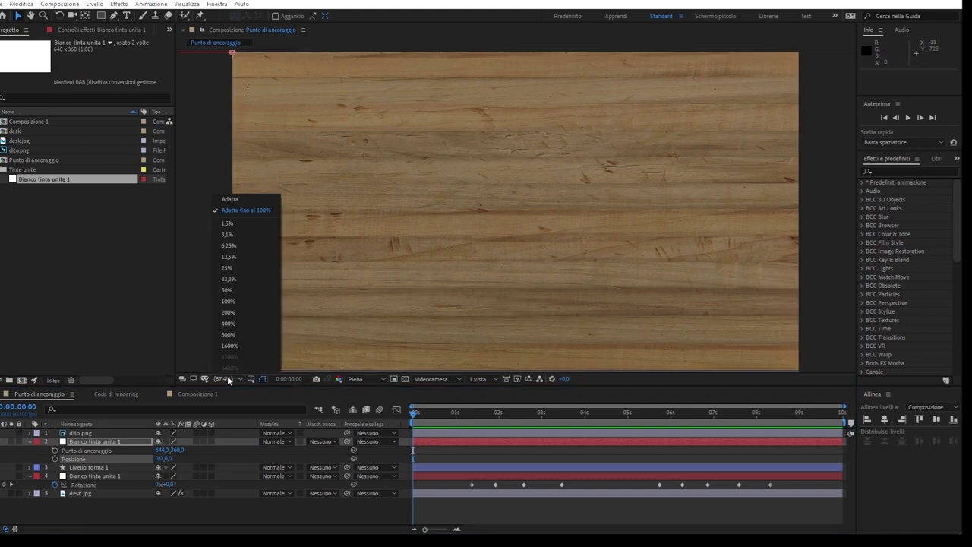
left_click(249, 247)
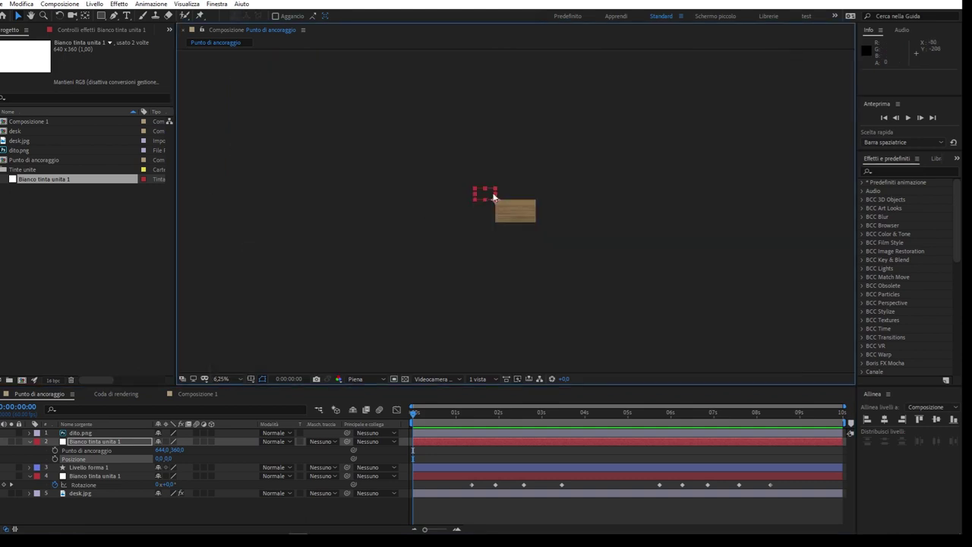
left_click(231, 378)
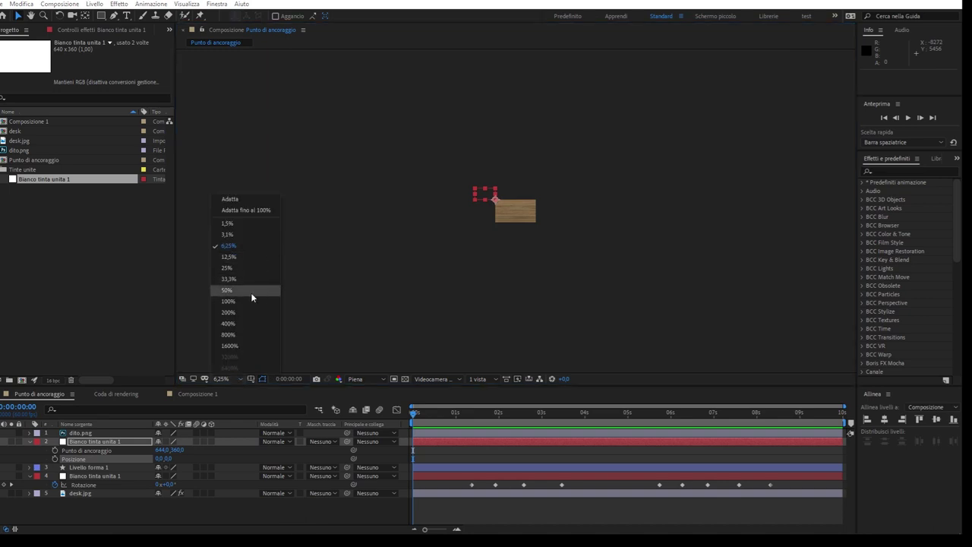
left_click(258, 268)
left_click(232, 378)
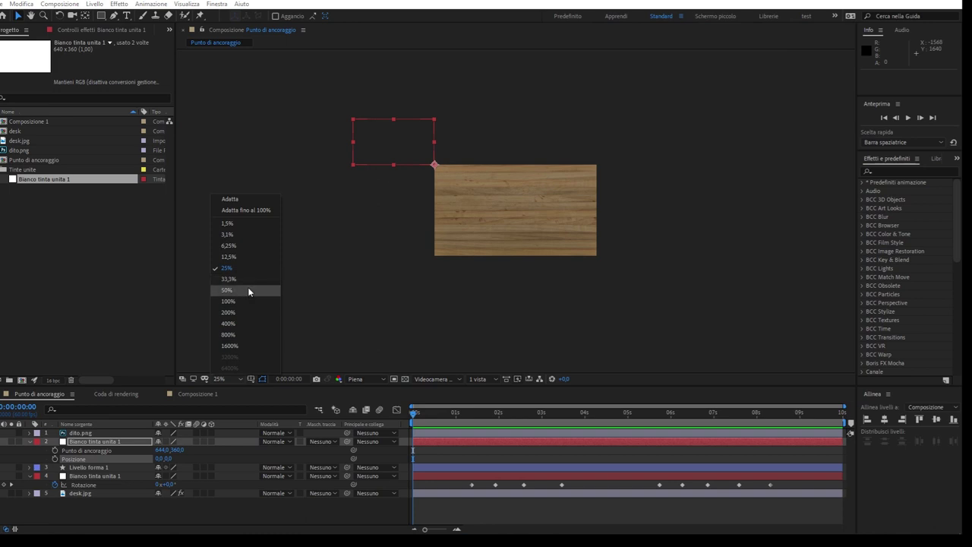
left_click(251, 290)
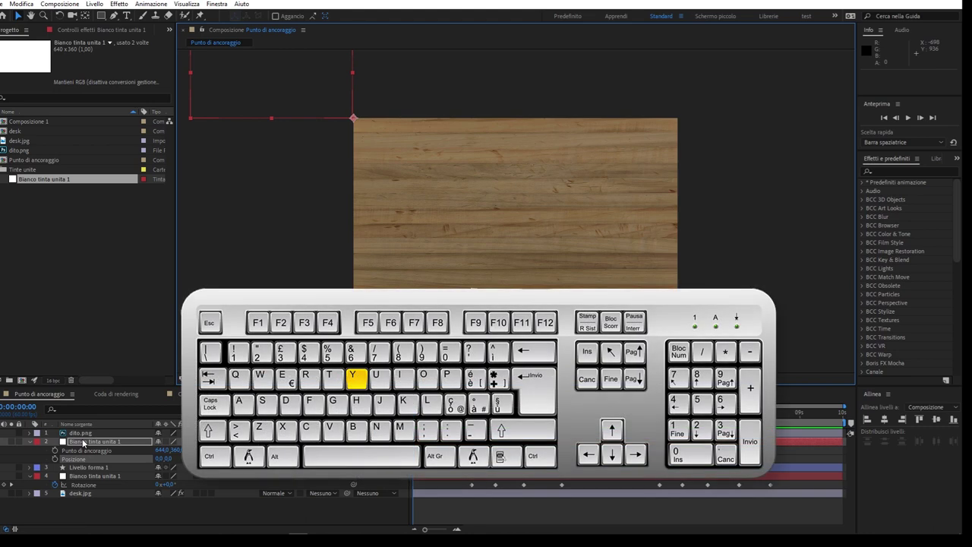
With Pan Behind, drag the white solid's anchor point to mid-desk, leaving Position at 770,0 380,0
key("y")
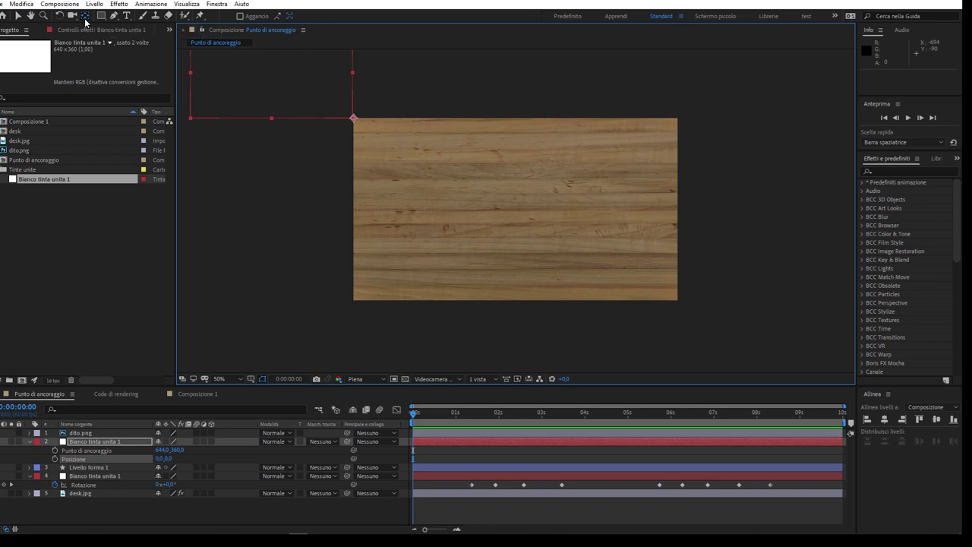
left_click(85, 18)
mouse_move(354, 119)
left_mouse_down()
mouse_move(297, 80)
mouse_move(258, 94)
mouse_move(285, 77)
mouse_move(277, 92)
mouse_move(550, 217)
left_mouse_up()
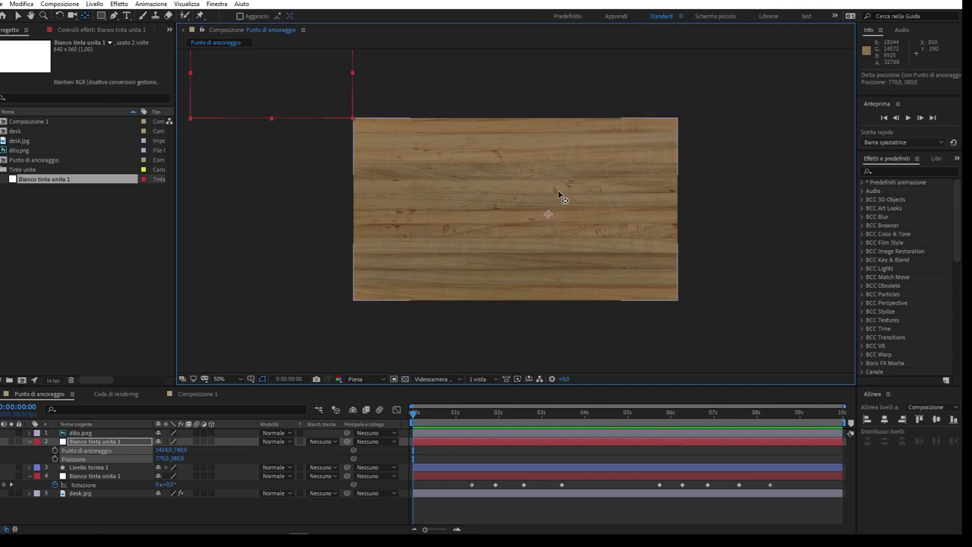
Undo twice to recentre the white solid, then drag its pivot below-right of the solid
key("ctrl+z")
key("ctrl+z")
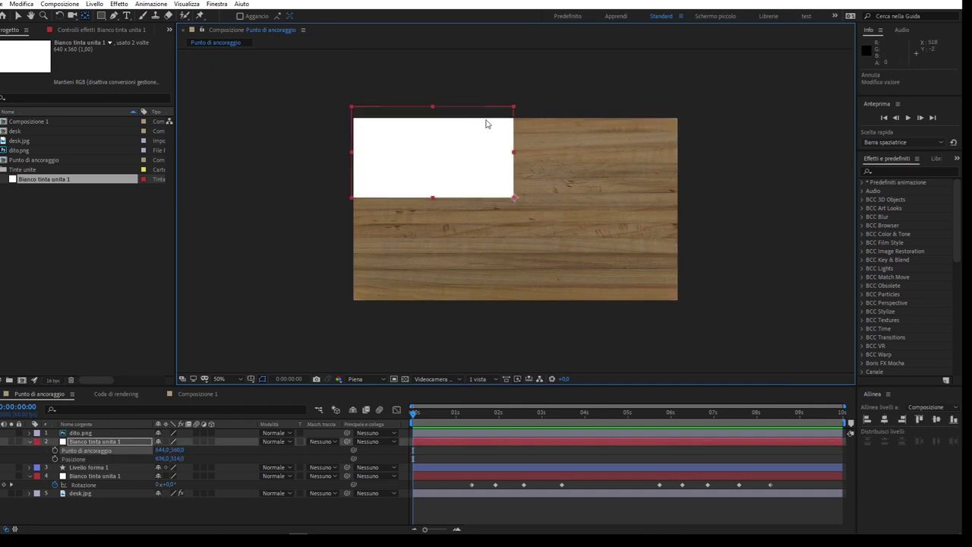
key("ctrl+z")
key("ctrl+z")
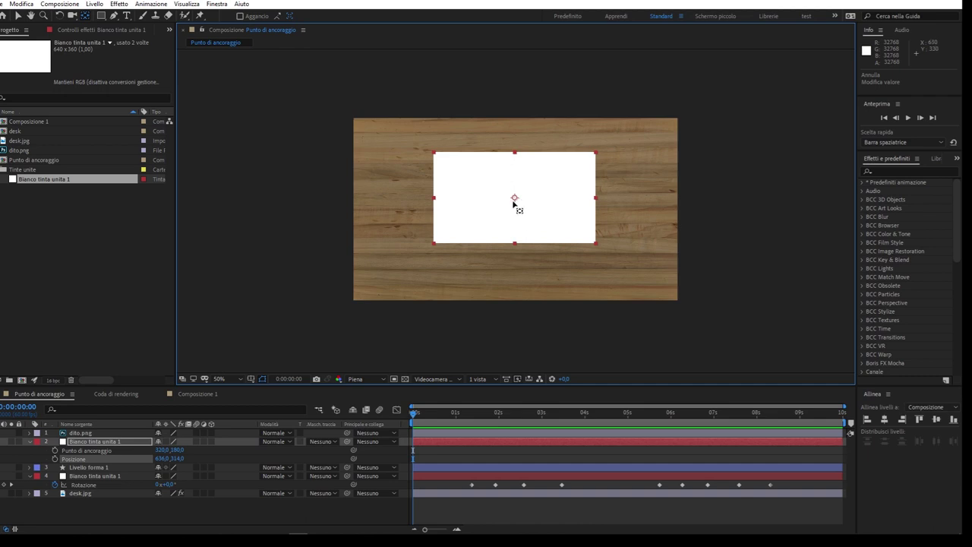
mouse_move(515, 198)
left_mouse_down()
mouse_move(616, 242)
mouse_move(616, 260)
left_mouse_up()
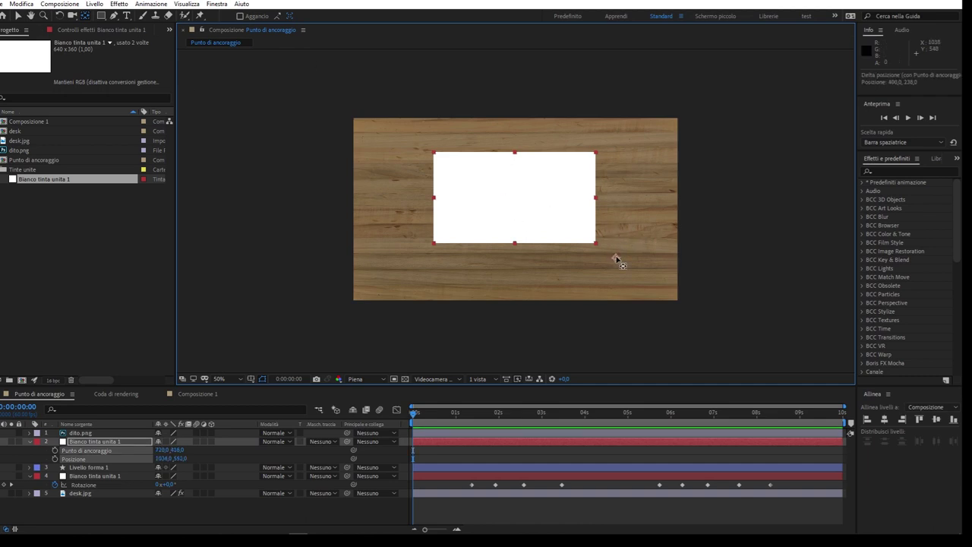
Select the white solid and scrub its Rotation to spin it around the new pivot
left_click(88, 442)
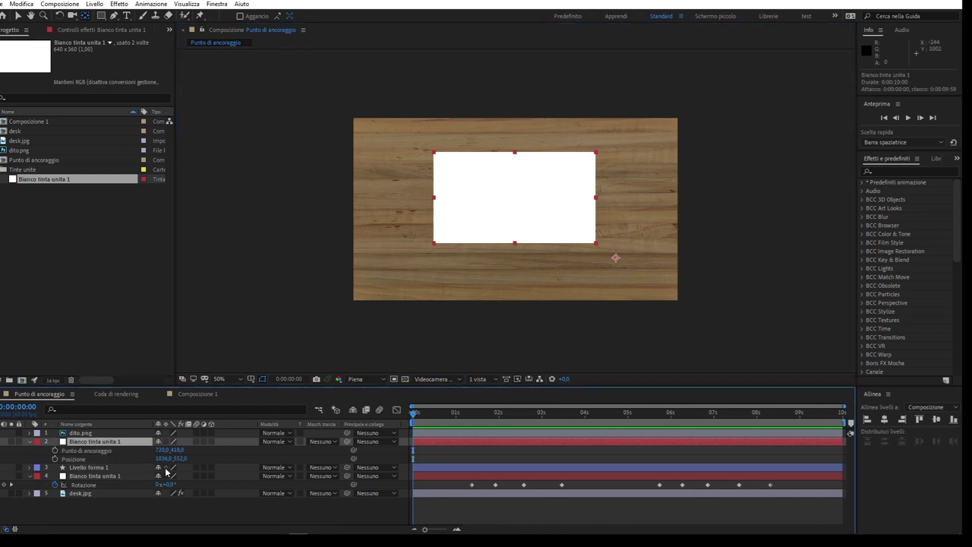
key("r")
mouse_move(169, 451)
left_mouse_down()
mouse_move(429, 494)
mouse_move(184, 483)
mouse_move(405, 502)
left_mouse_up()
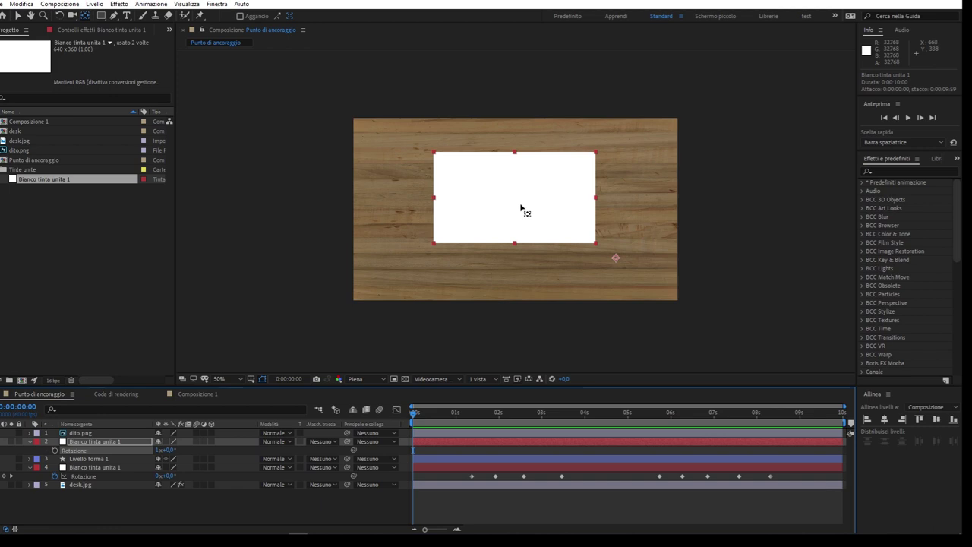
Select layer 2 'Bianco tinta unita 1', drag its anchor onto the desk below it, then deselect
left_click(618, 267)
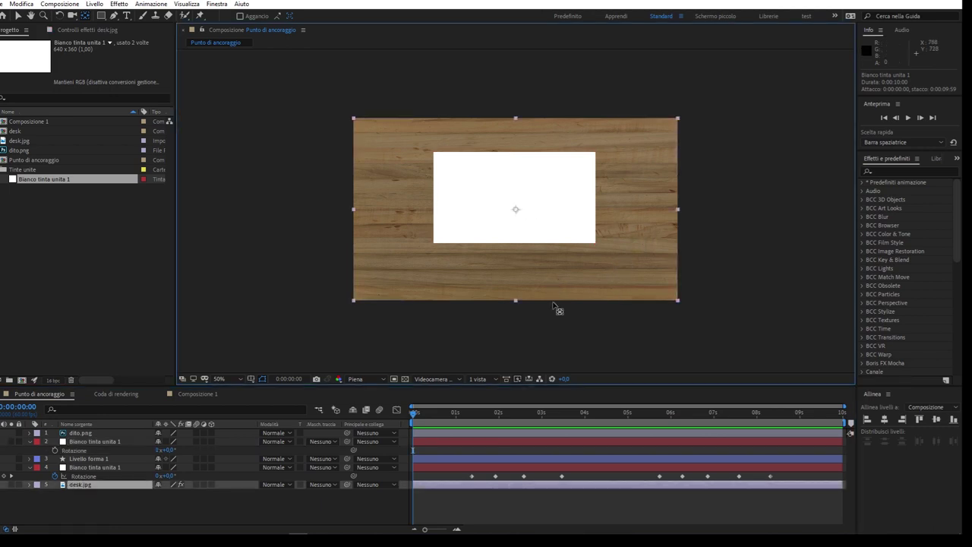
left_click(88, 468)
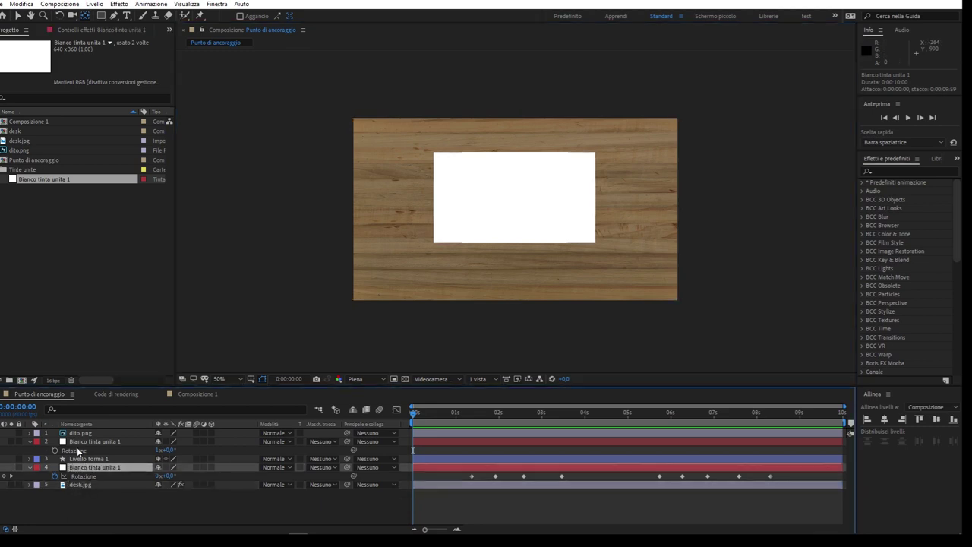
left_click(90, 442)
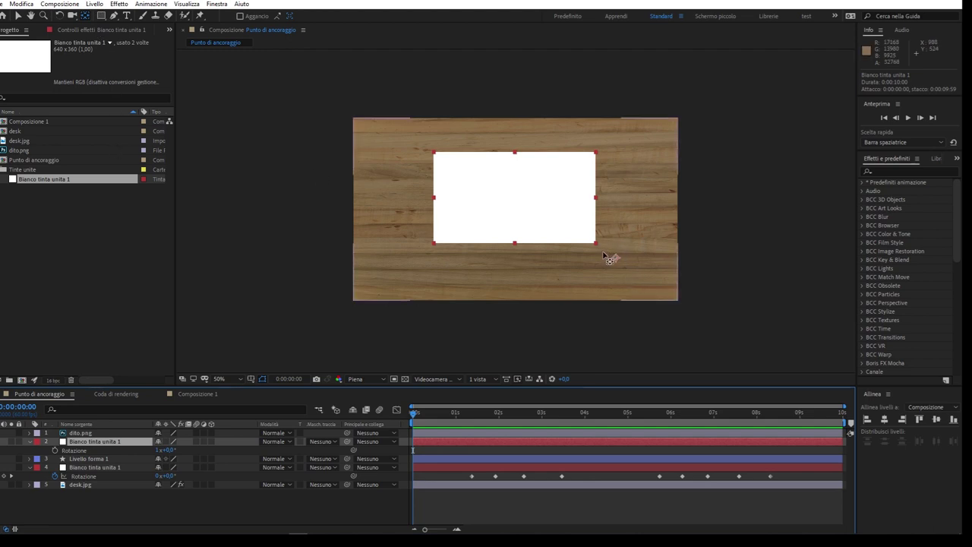
left_click_drag(616, 261, 621, 209)
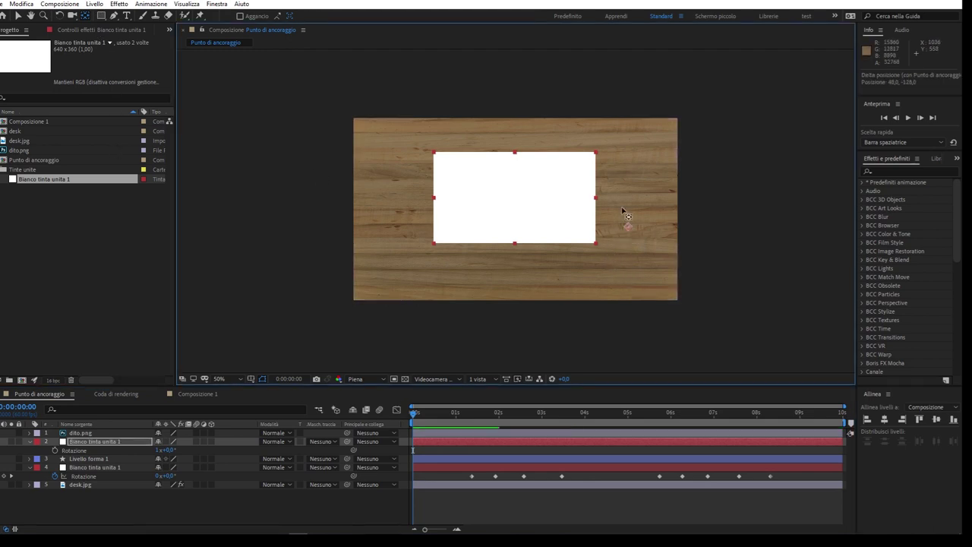
left_click_drag(616, 247, 490, 272)
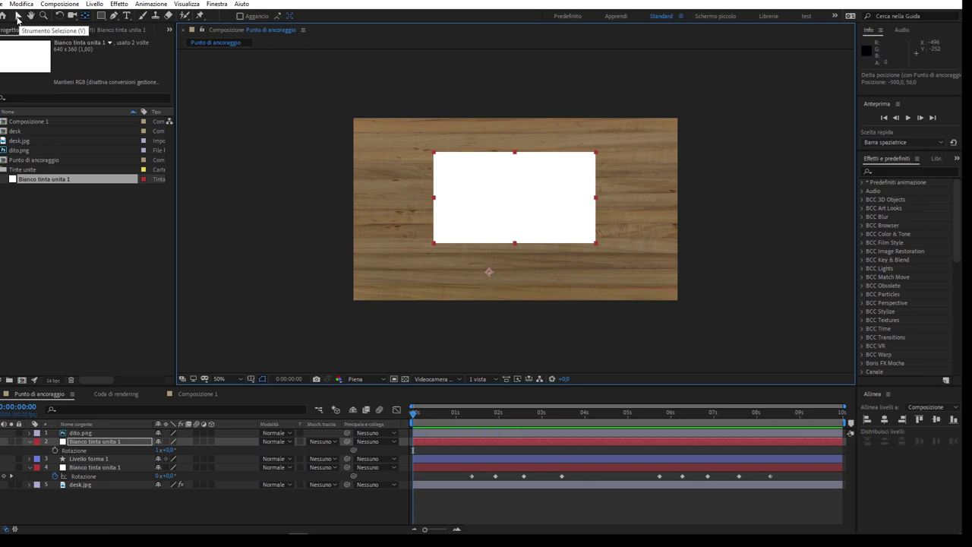
key("v")
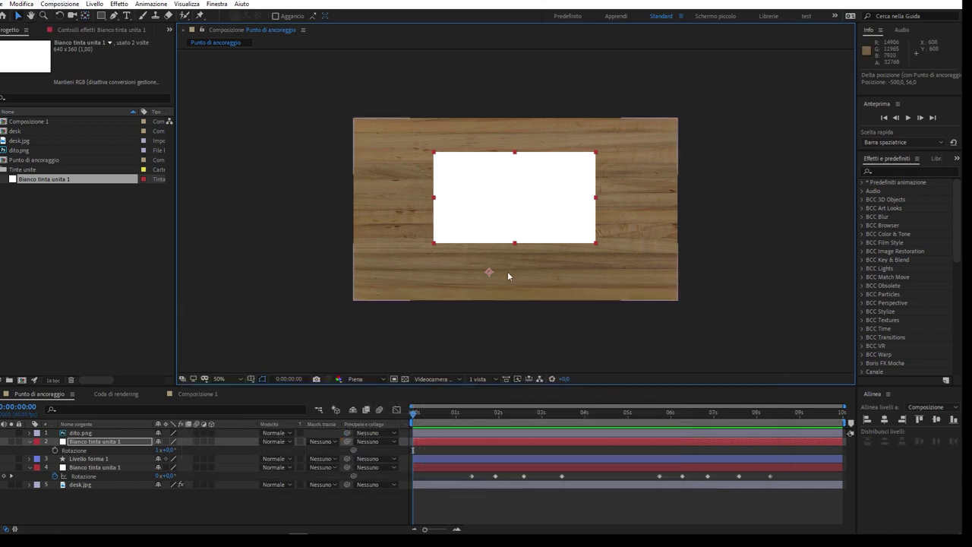
mouse_move(315, 101)
left_mouse_down()
mouse_move(385, 158)
mouse_move(711, 319)
mouse_move(724, 292)
left_mouse_up()
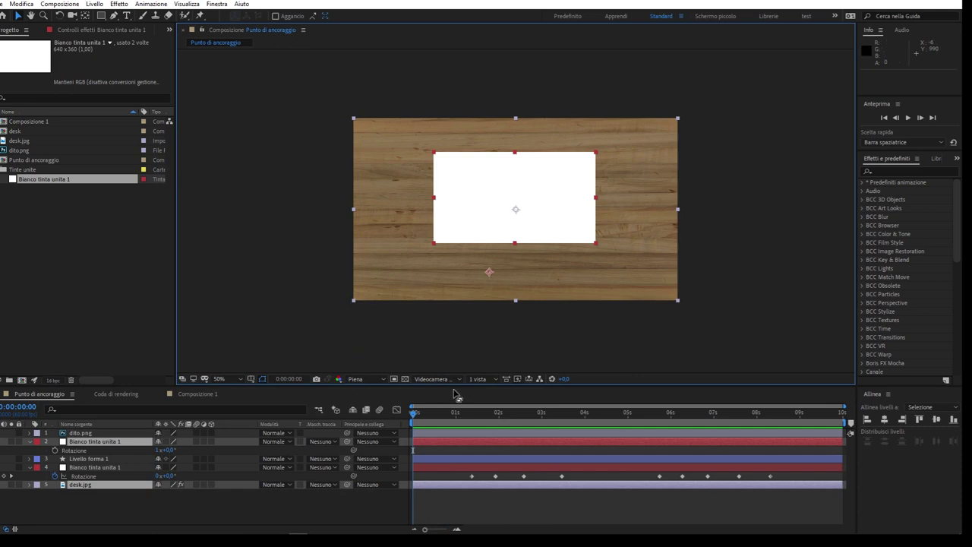
Enlarge the timeline and hide the desk layer, keeping layer 2's white solid visible
left_click_drag(454, 387, 465, 286)
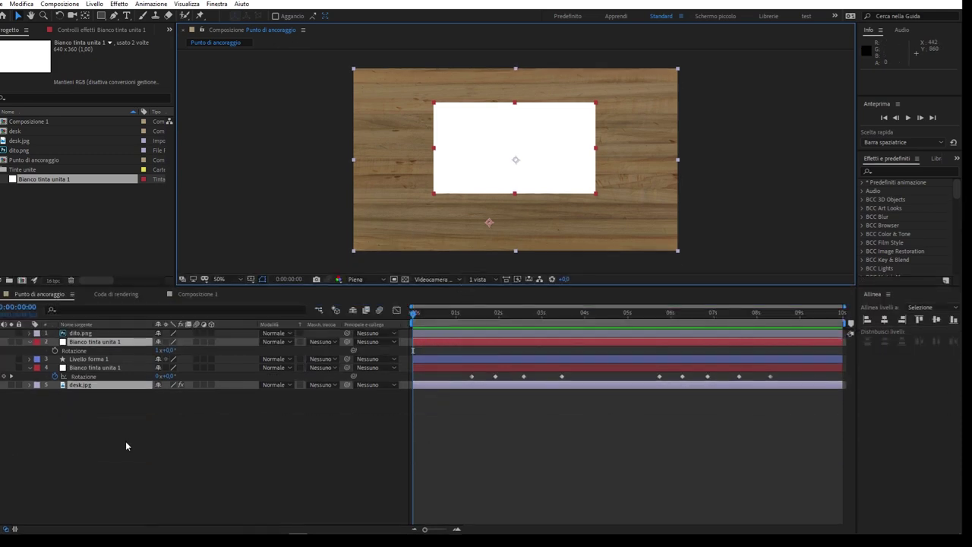
left_click(26, 344)
left_click(11, 341)
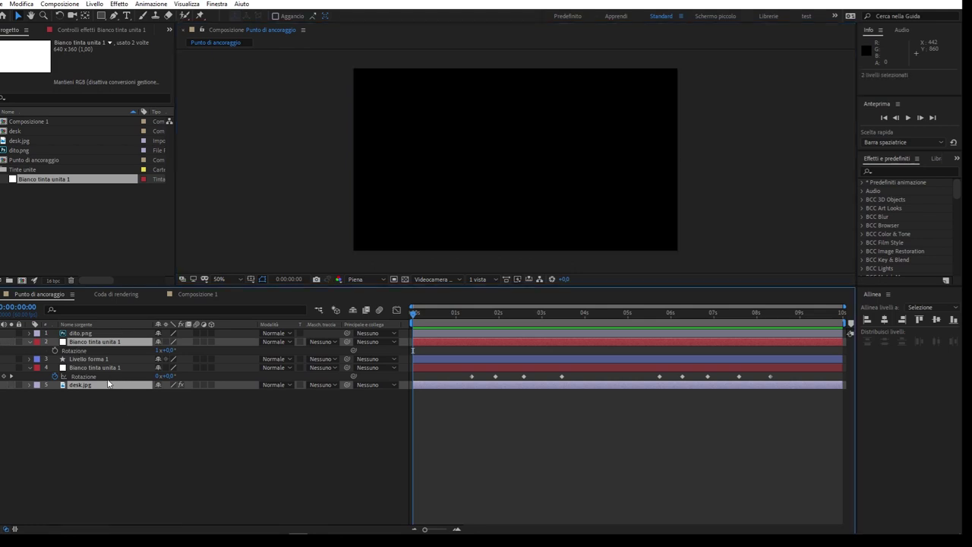
left_click(114, 407)
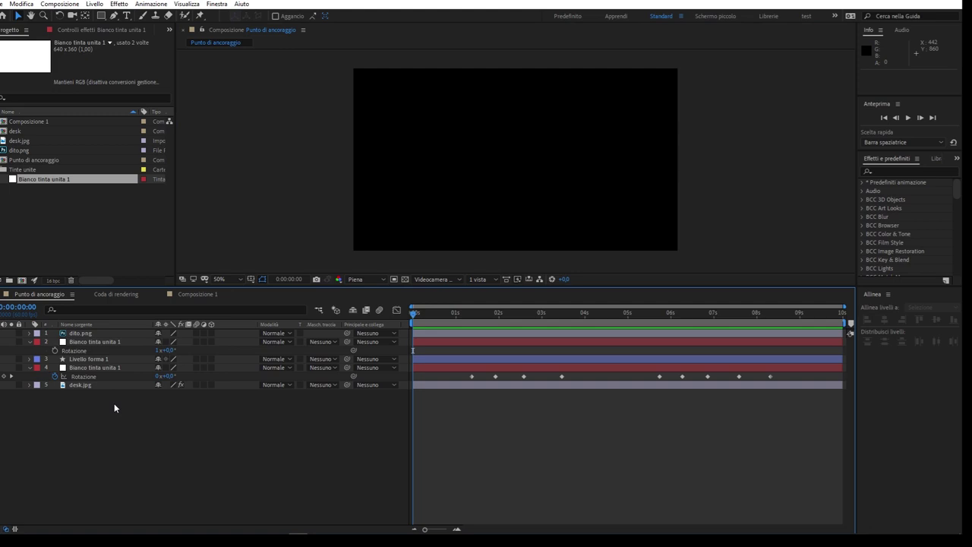
left_click(57, 344)
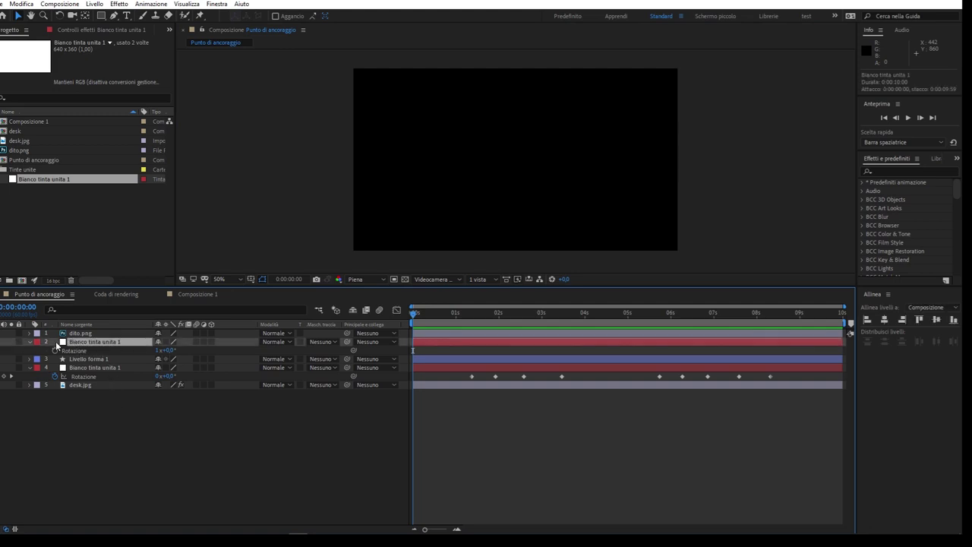
left_click(1, 347)
left_click(12, 342)
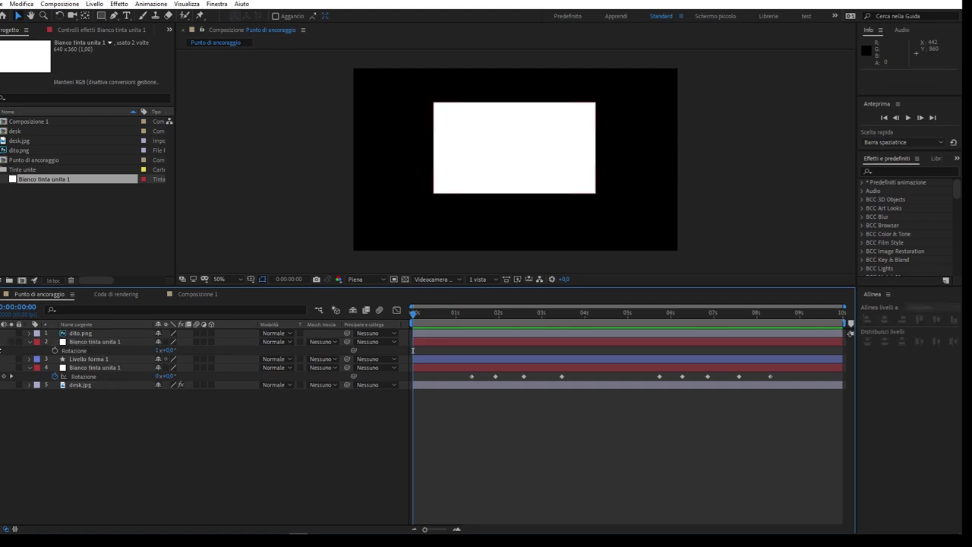
Hide the layer 4 solid and scrub the playhead to preview layer 2 rotating around its pivot
left_click(105, 369)
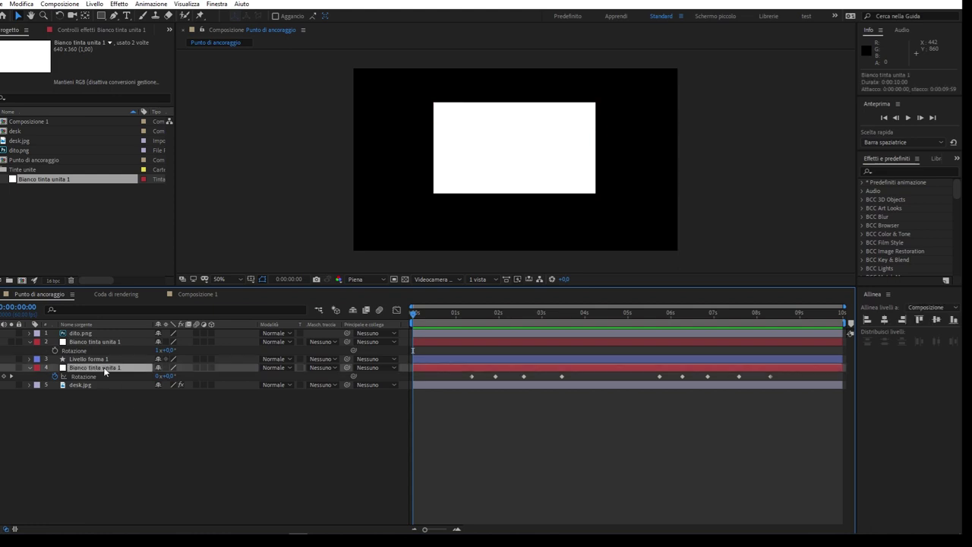
left_click(2, 372)
left_click(12, 368)
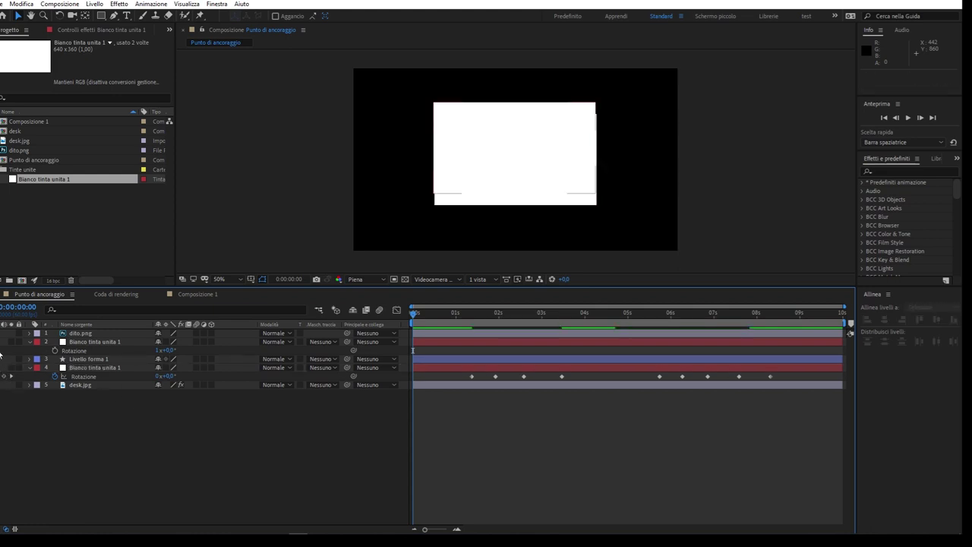
left_click_drag(441, 321, 739, 323)
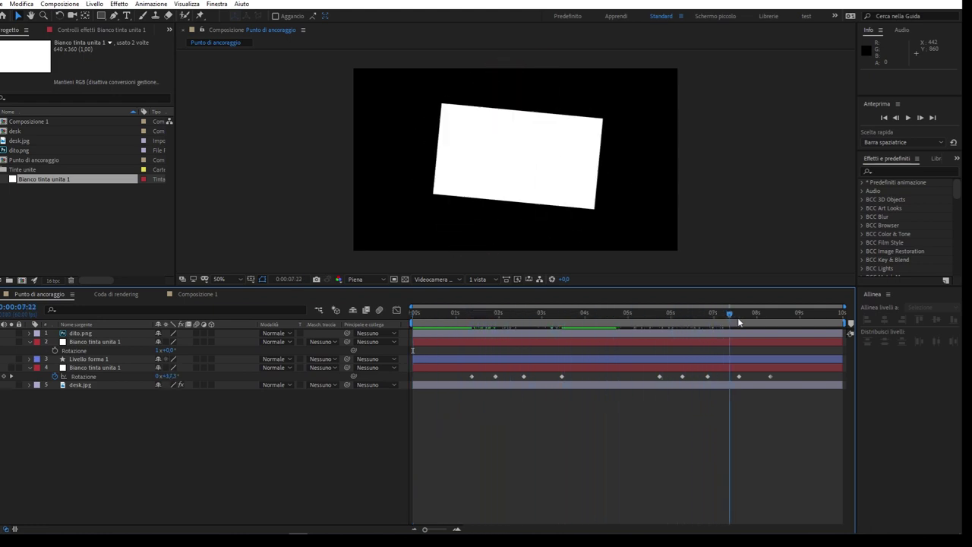
left_click_drag(739, 324, 410, 308)
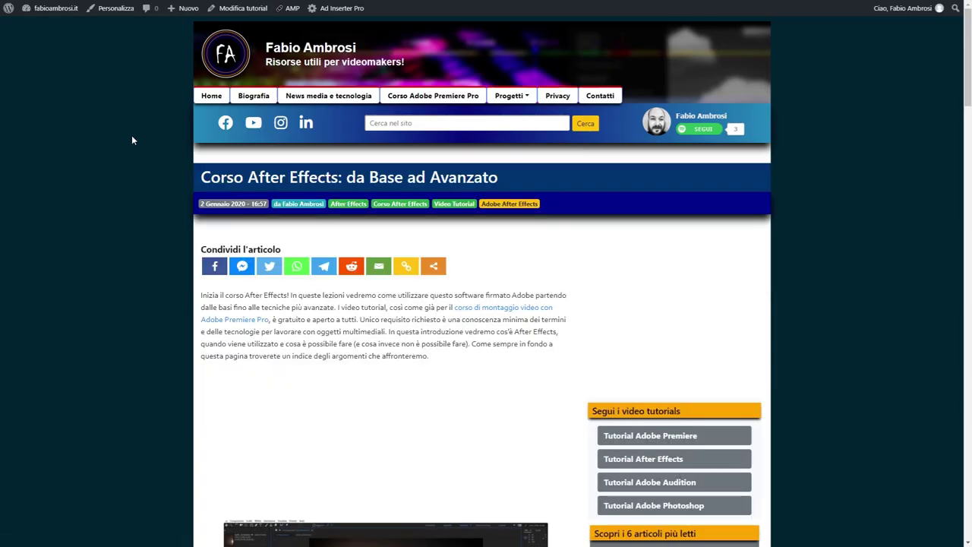
Scroll to 'Corso Adobe After Effects: modulo Base' and highlight its list of 25 lessons
scroll(132, 135, "down", 4)
scroll(131, 135, "down", 4)
scroll(131, 135, "down", 4)
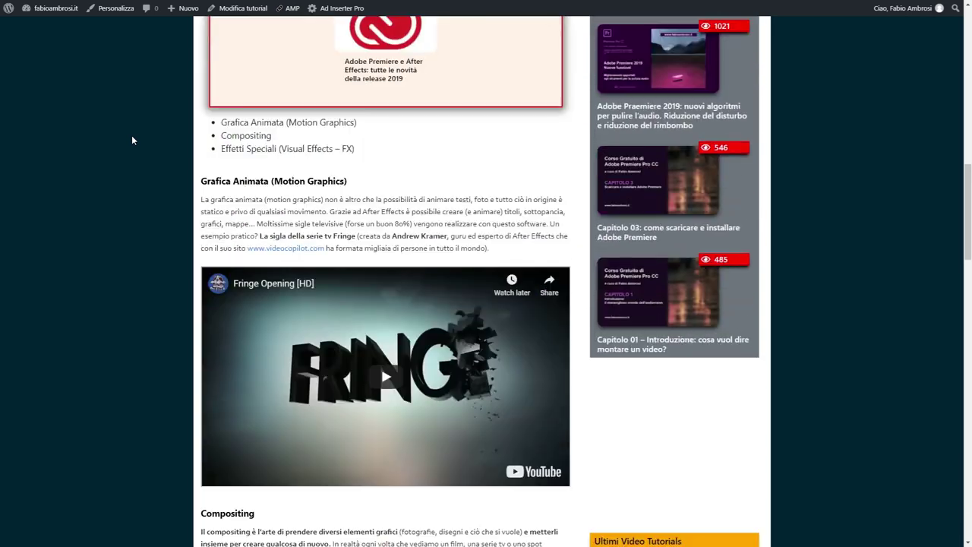
scroll(131, 135, "down", 4)
scroll(132, 139, "down", 4)
scroll(132, 140, "down", 5)
scroll(131, 140, "down", 2)
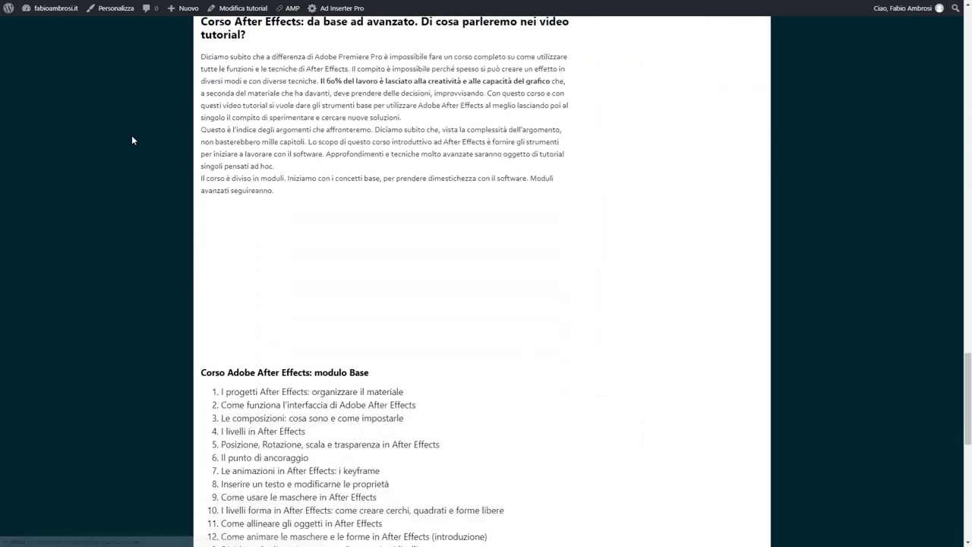
scroll(132, 139, "down", 3)
scroll(131, 139, "down", 2)
scroll(133, 139, "up", 1)
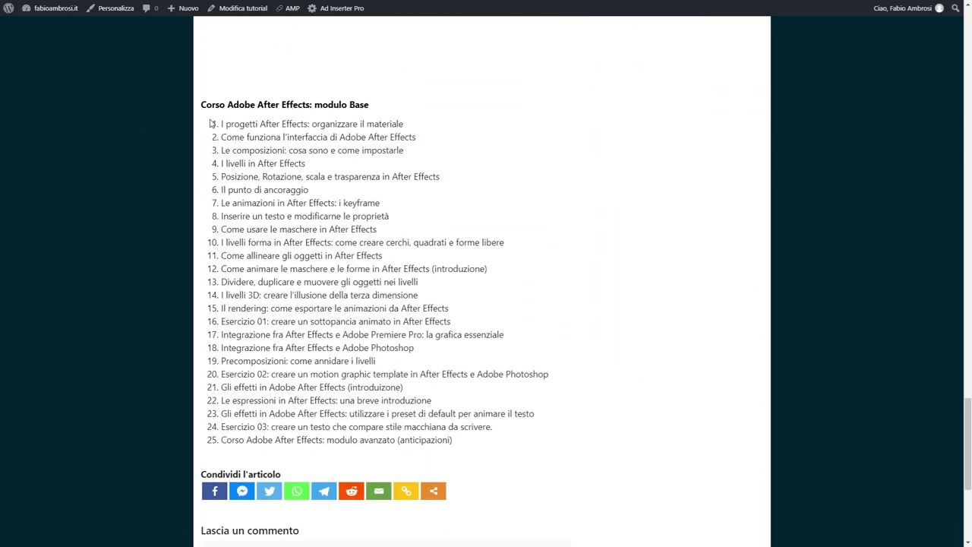
left_click_drag(212, 123, 495, 444)
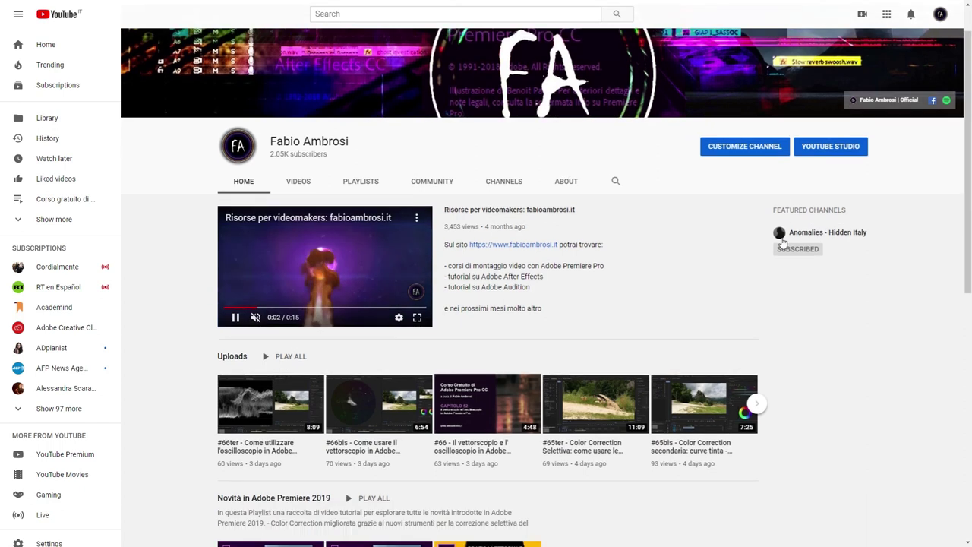
Browse the channel's Home page, then switch to VIDEOS and scroll the uploads grid
scroll(784, 241, "down", 4)
scroll(743, 253, "down", 3)
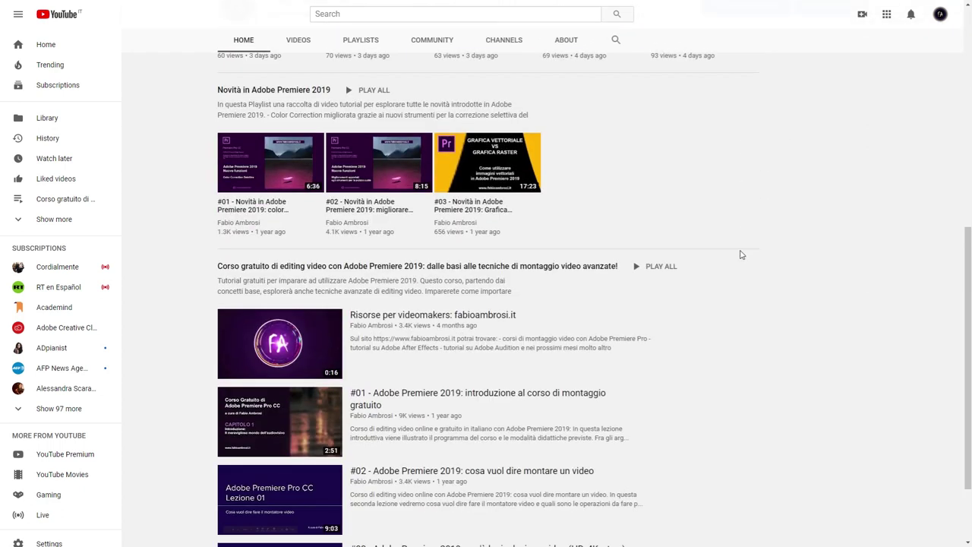
scroll(742, 256, "up", 5)
scroll(739, 252, "up", 3)
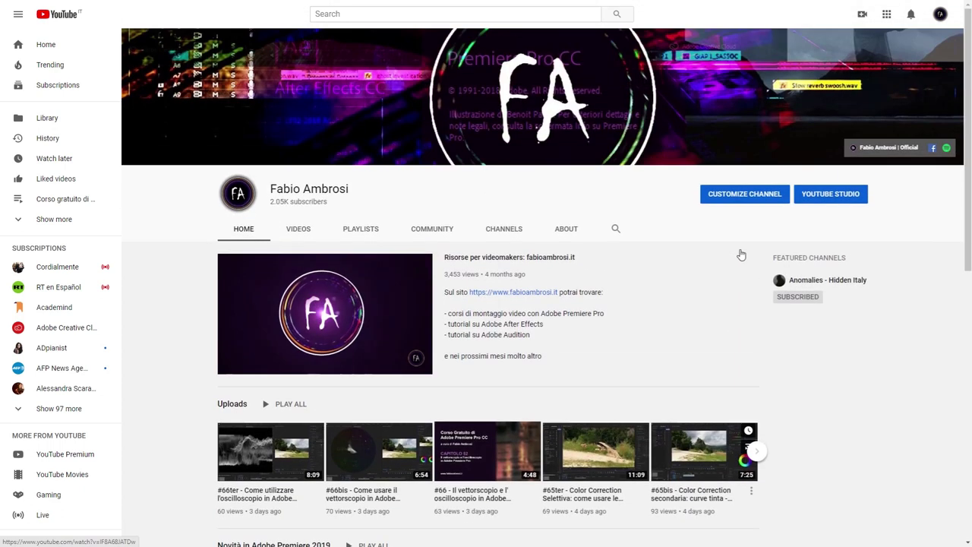
left_click(296, 226)
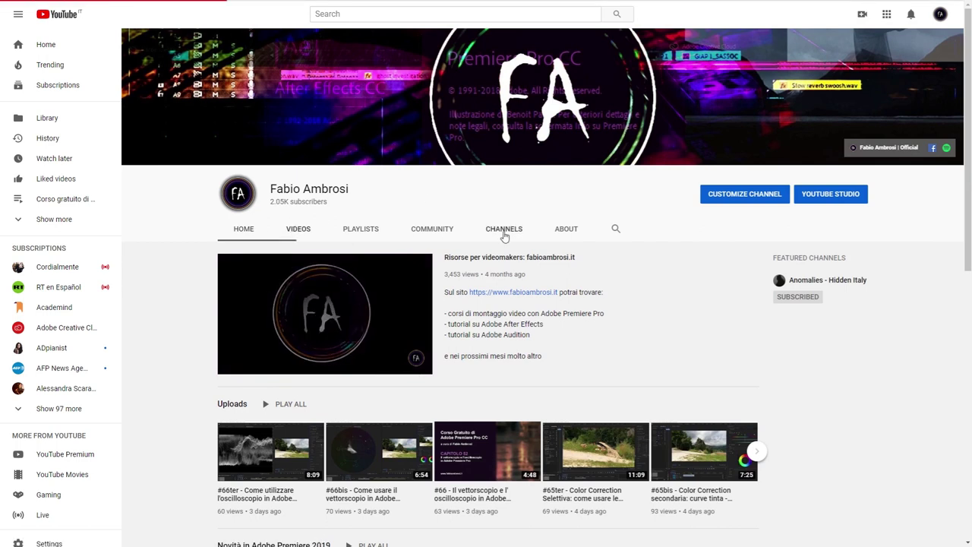
scroll(507, 233, "down", 3)
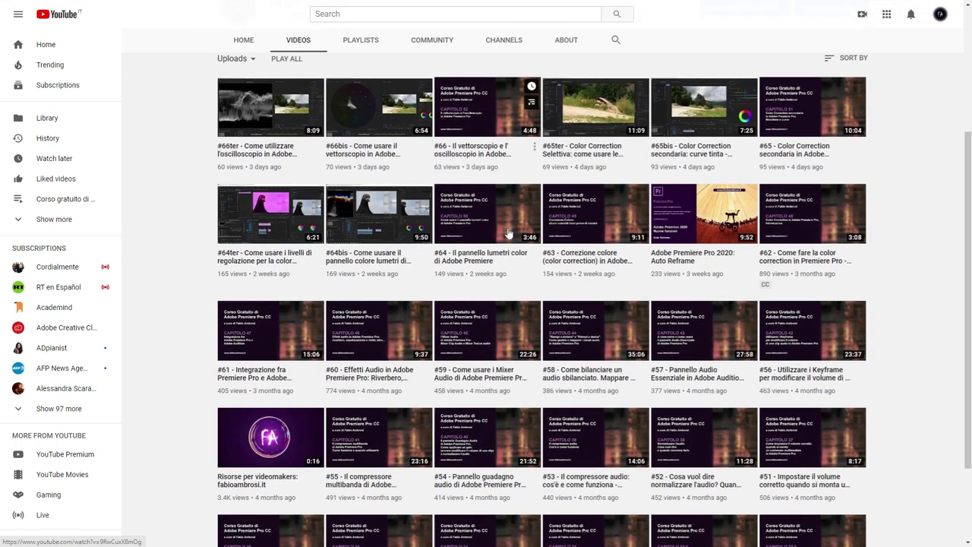
scroll(508, 232, "up", 3)
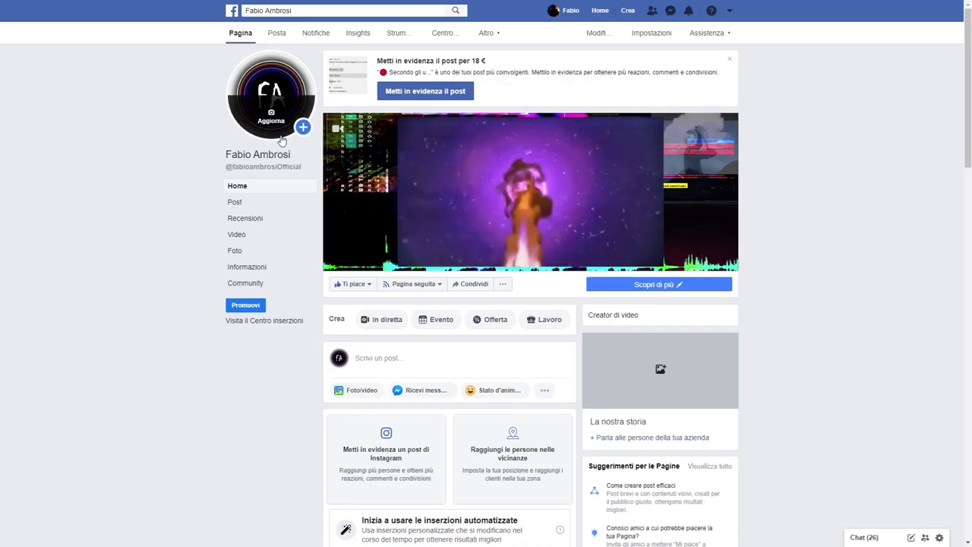
Highlight the page name and the post announcing the After Effects course
left_click_drag(286, 154, 226, 154)
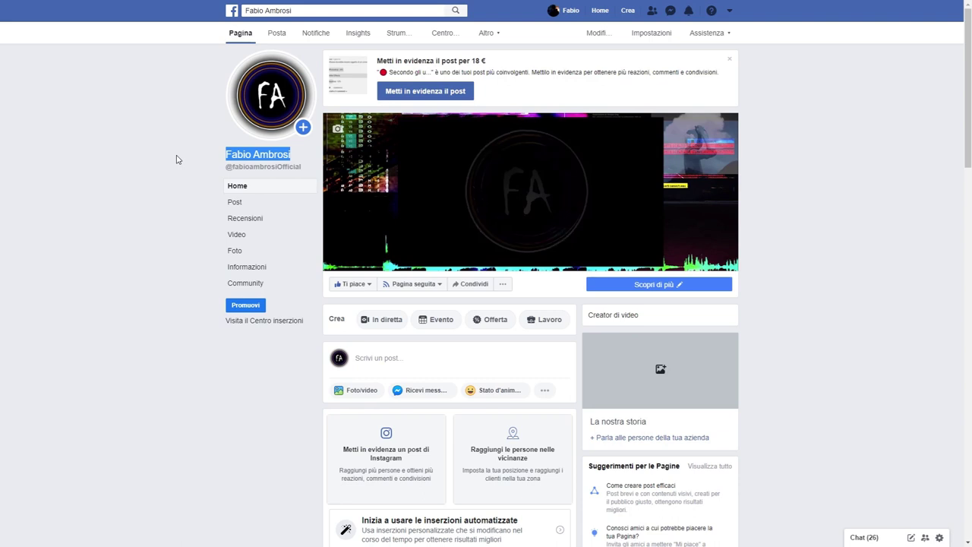
scroll(177, 159, "down", 3)
scroll(177, 159, "down", 3)
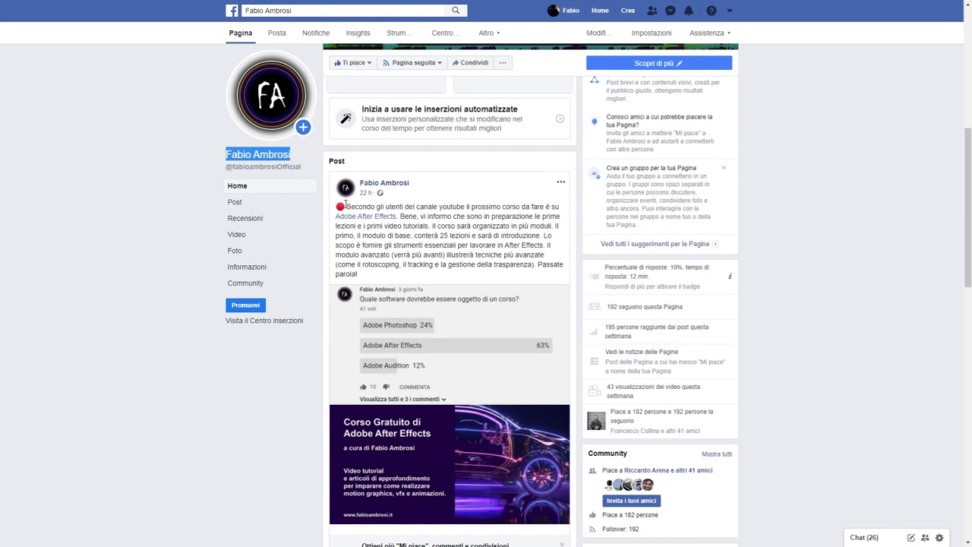
left_click_drag(346, 205, 422, 275)
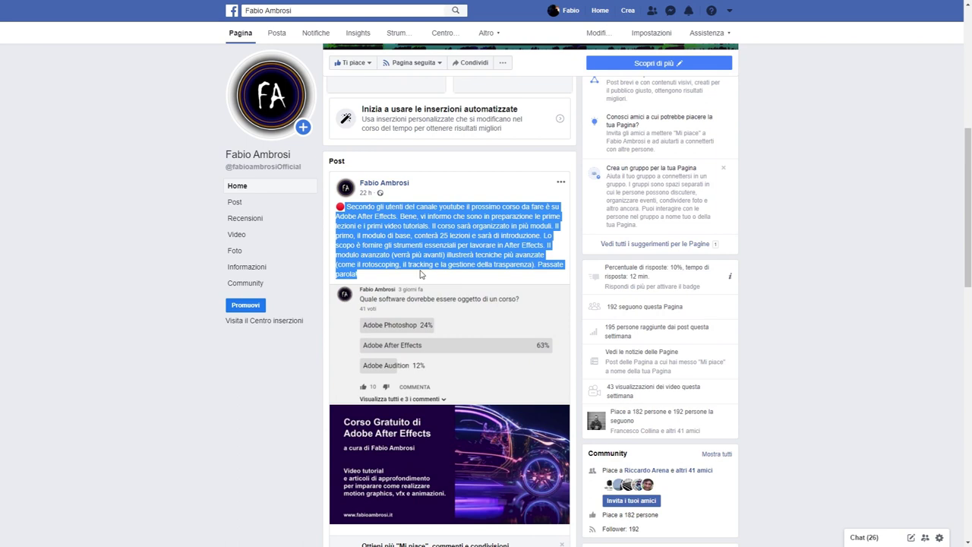
Scroll further down the Facebook page toward 'Feedback e recensioni'
scroll(421, 275, "down", 3)
scroll(422, 275, "down", 2)
scroll(422, 275, "down", 2)
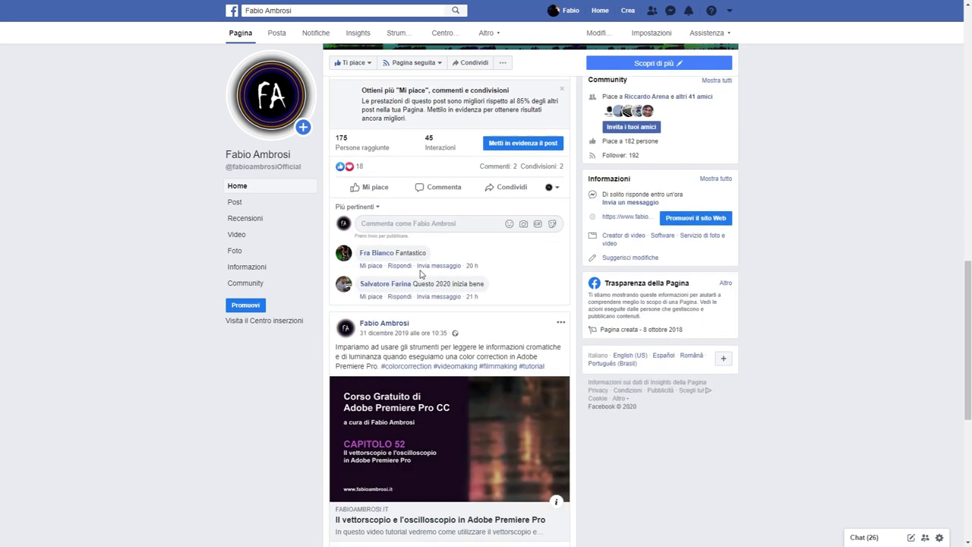
scroll(422, 275, "down", 2)
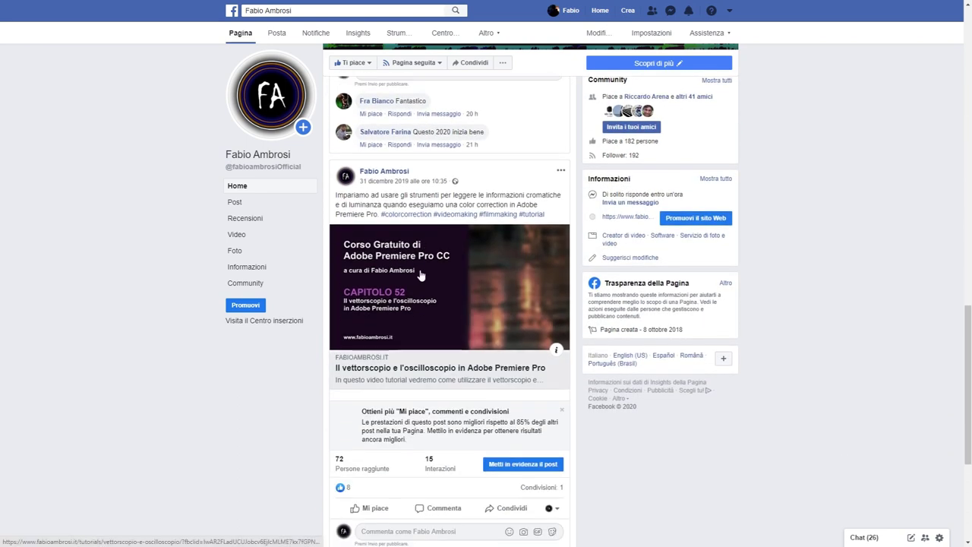
scroll(422, 274, "down", 3)
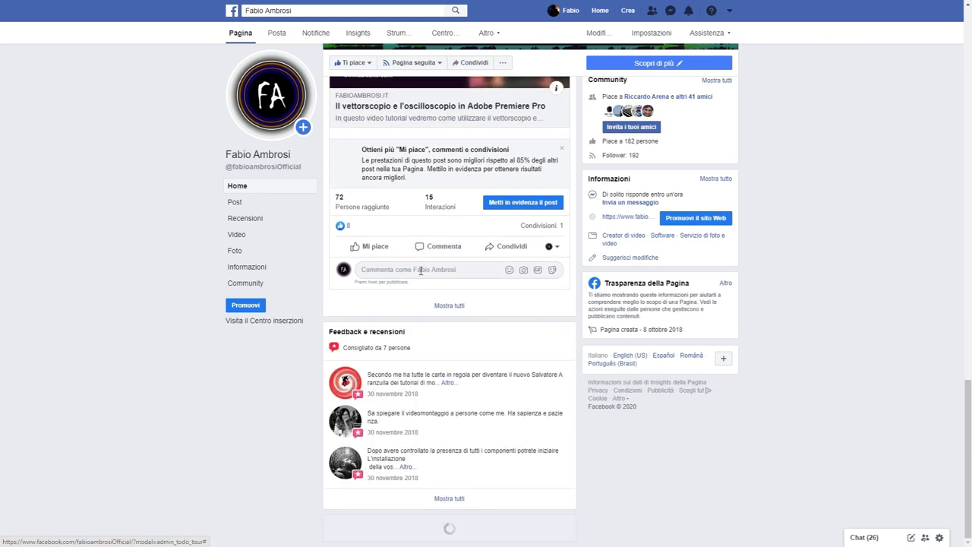